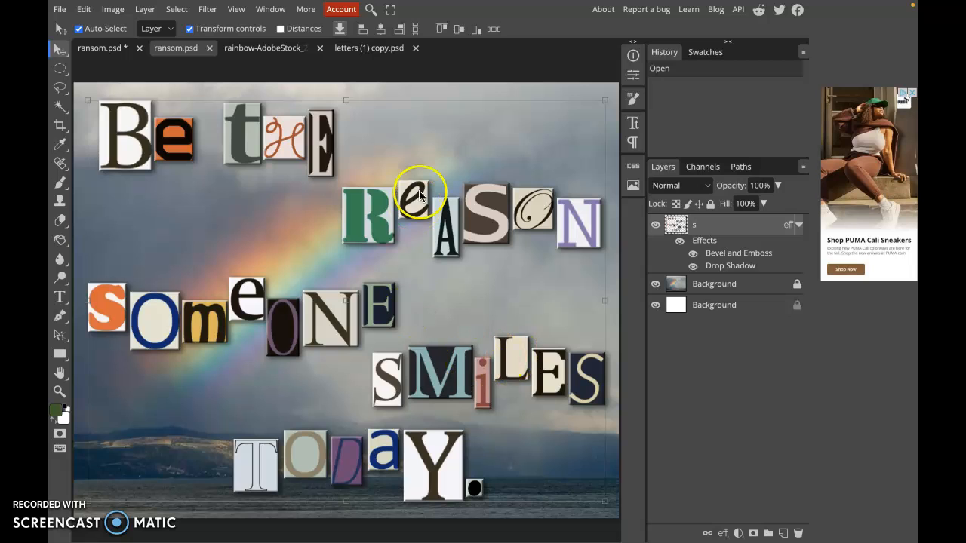
In the unsaved ransom.psd document, select the Background layer and set the foreground color to light blue.
left_click(108, 49)
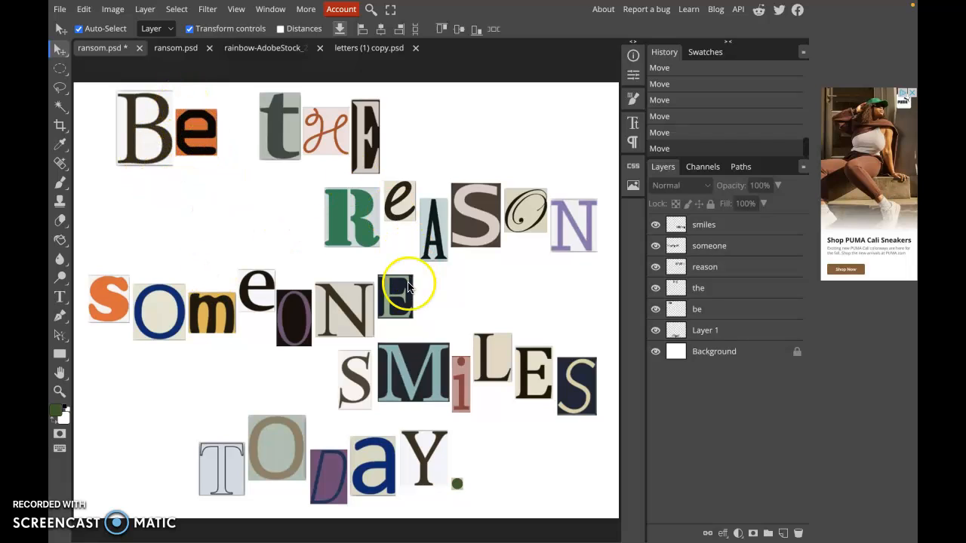
left_click(716, 358)
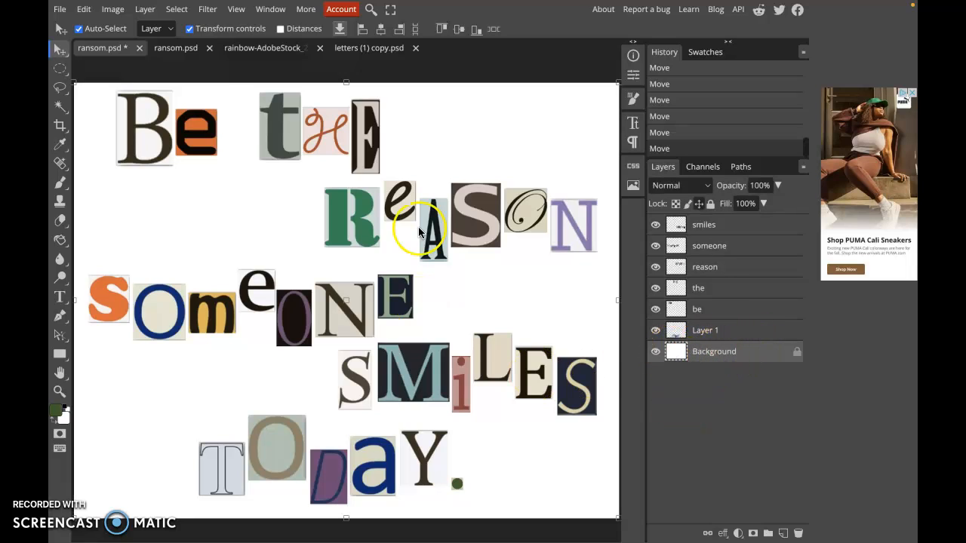
left_click(55, 412)
mouse_move(201, 198)
left_mouse_down()
mouse_move(199, 158)
mouse_move(176, 165)
left_mouse_up()
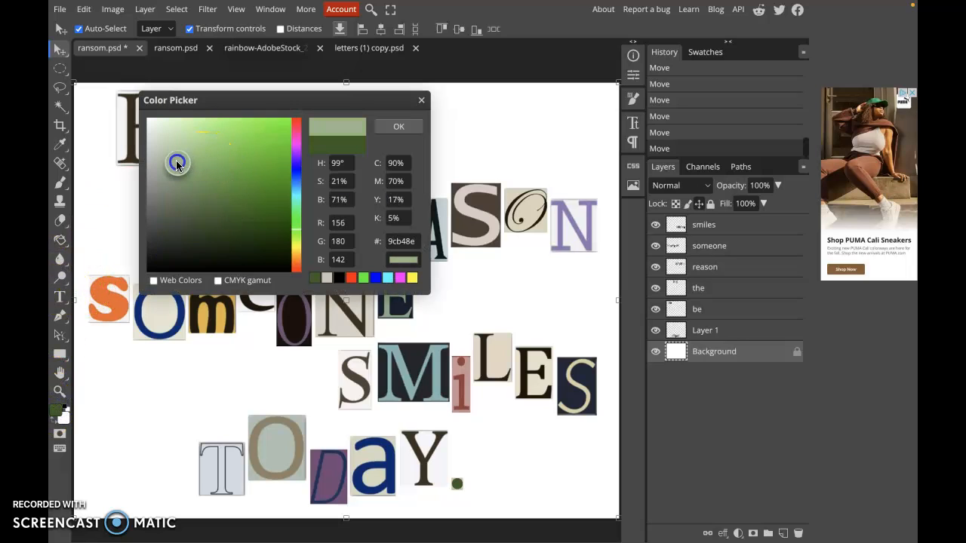
left_click_drag(293, 184, 296, 192)
left_click(295, 194)
left_click_drag(187, 128, 206, 128)
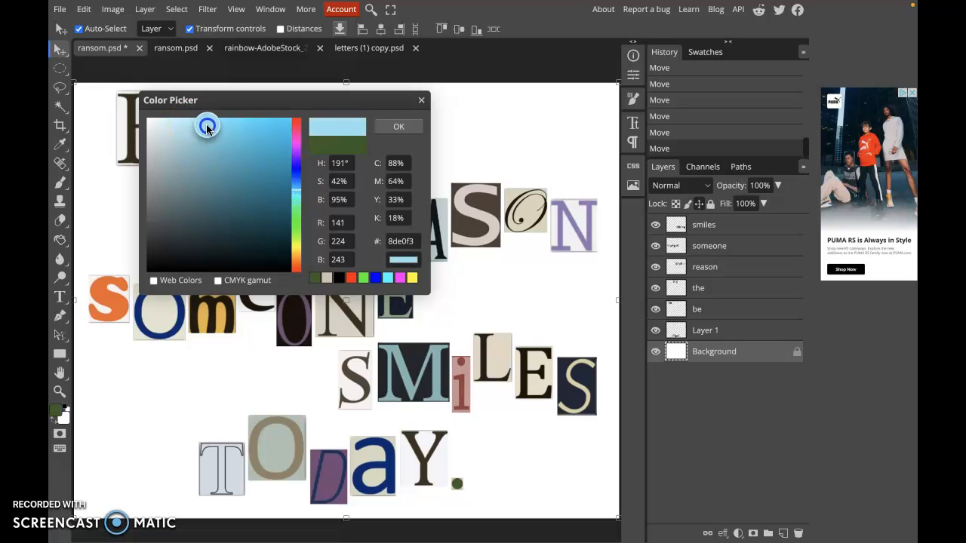
left_click(397, 127)
Fill the Background layer with the light blue foreground color using the Paint Bucket Tool.
right_click(63, 240)
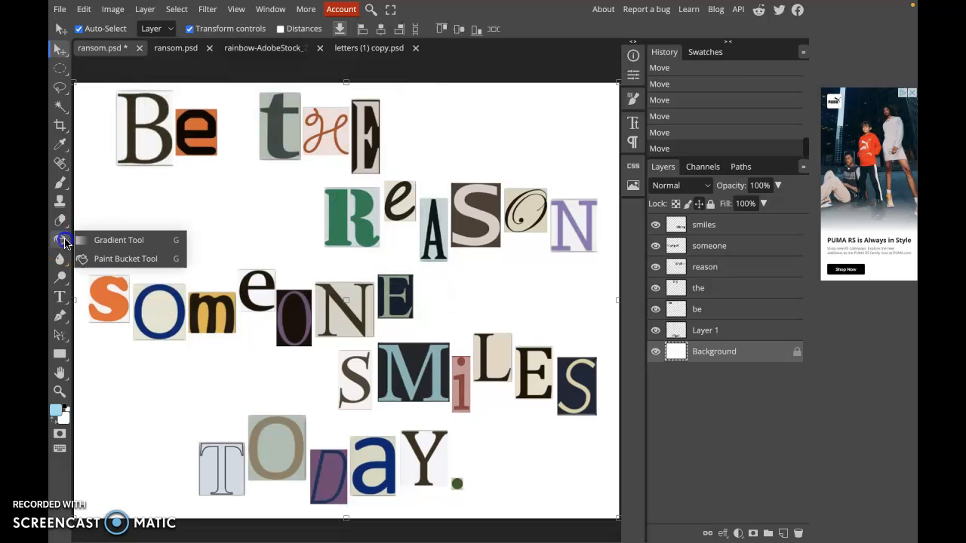
left_click(114, 259)
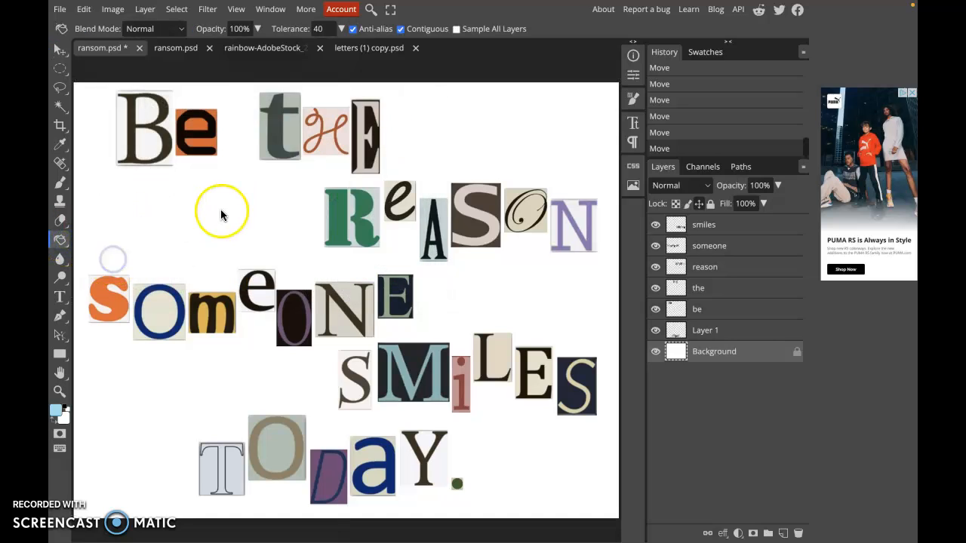
left_click(221, 215)
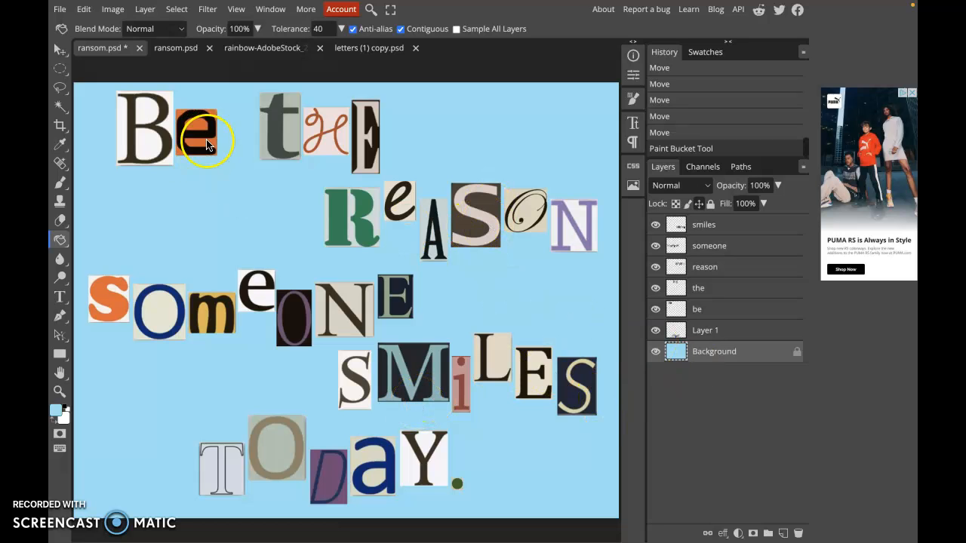
Activate the Gradient Tool and look through its gradient presets without picking one.
right_click(59, 240)
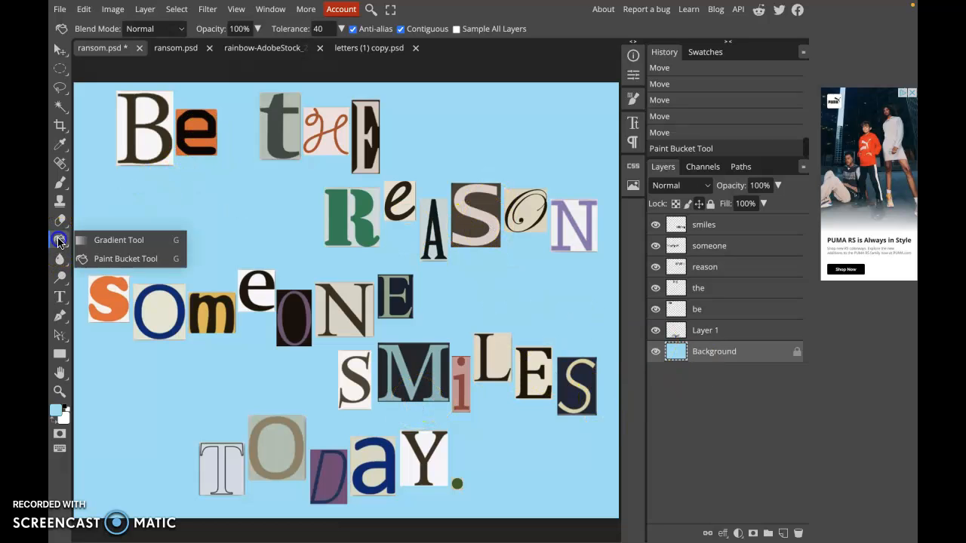
left_click(112, 240)
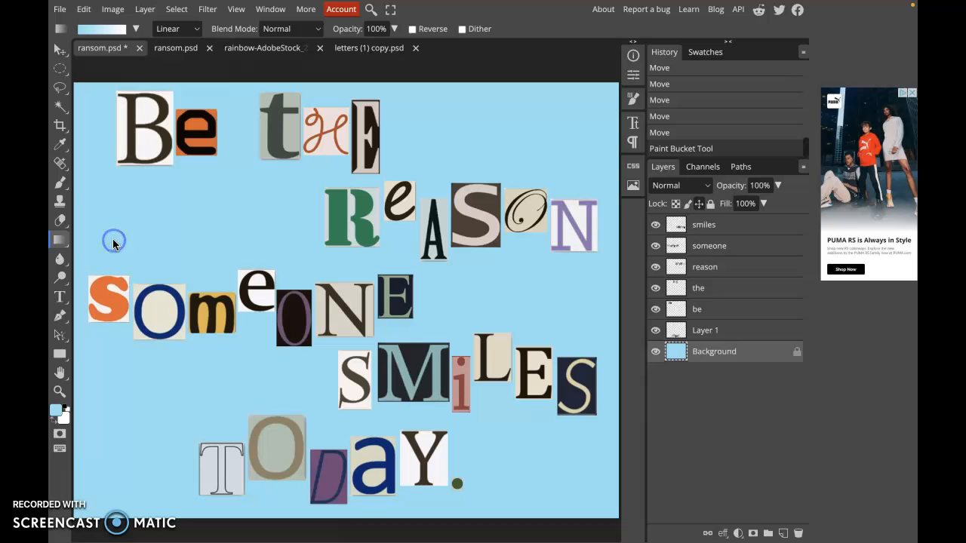
left_click(105, 29)
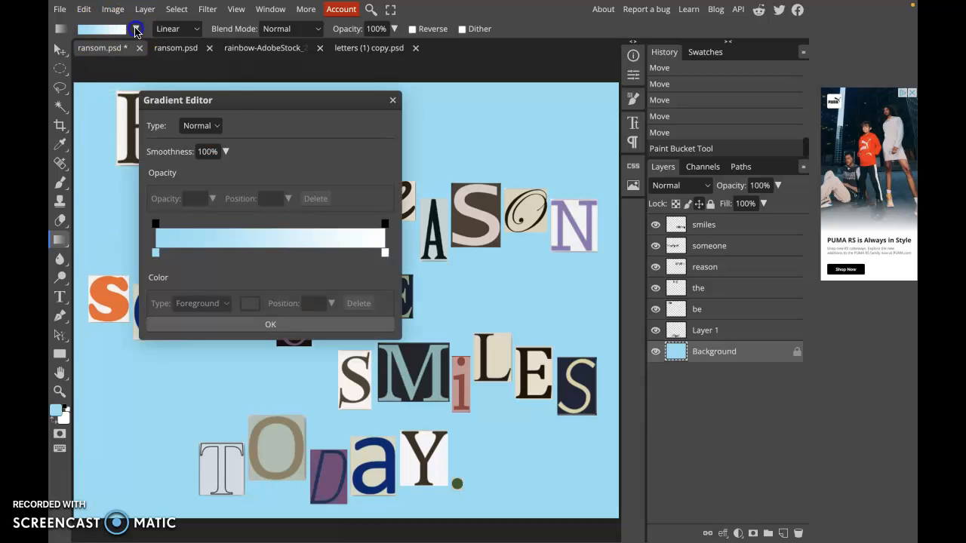
left_click(104, 31)
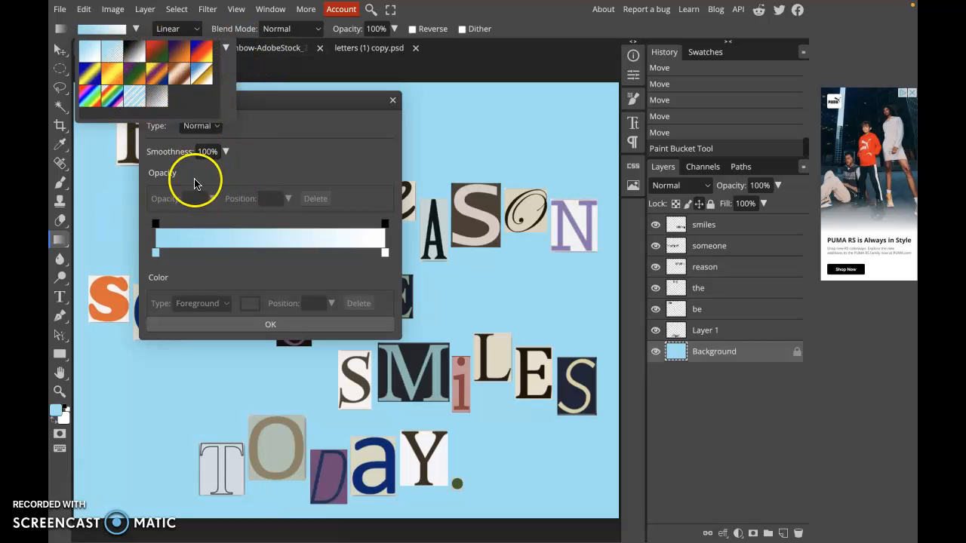
left_click(225, 51)
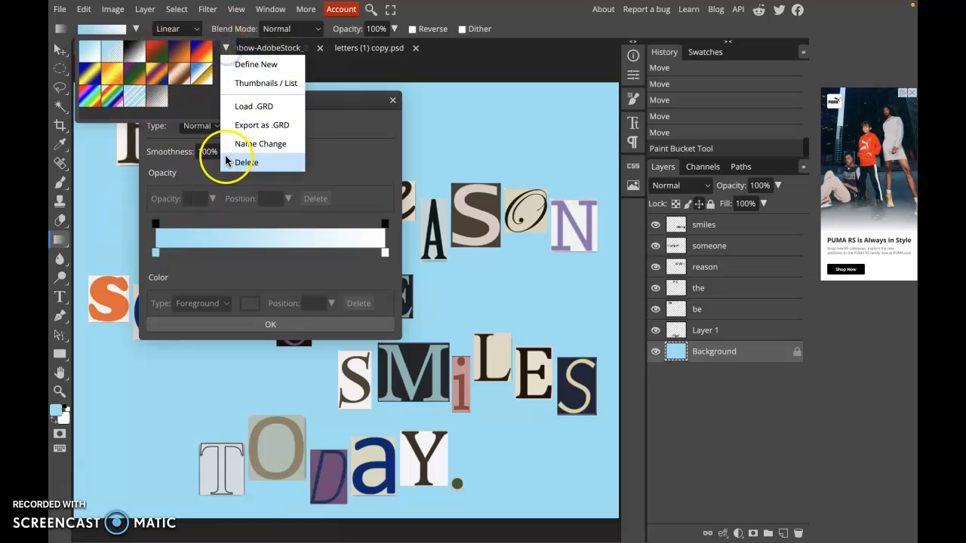
left_click(392, 100)
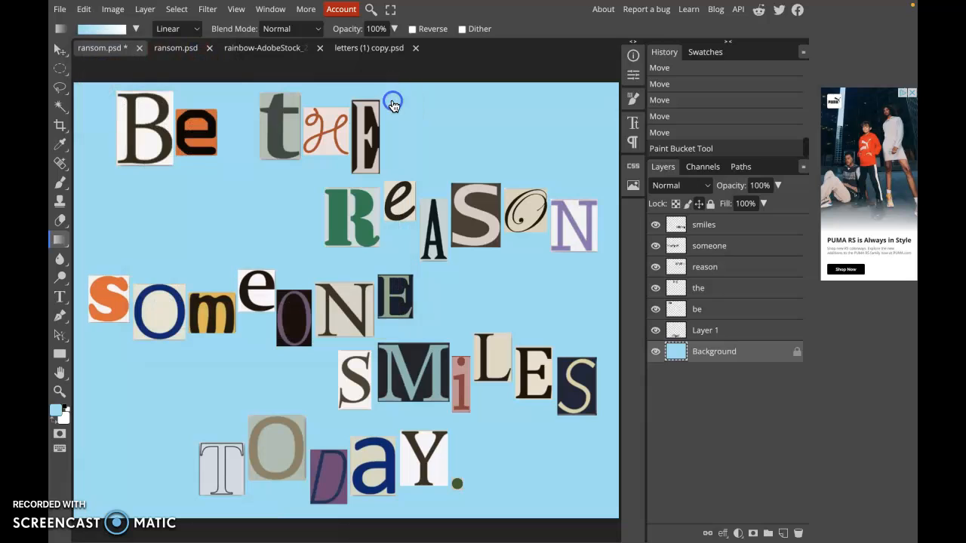
Edit the gradient by adding a color stop near its middle and recoloring the starting stop bright blue, #00adff.
left_click(115, 32)
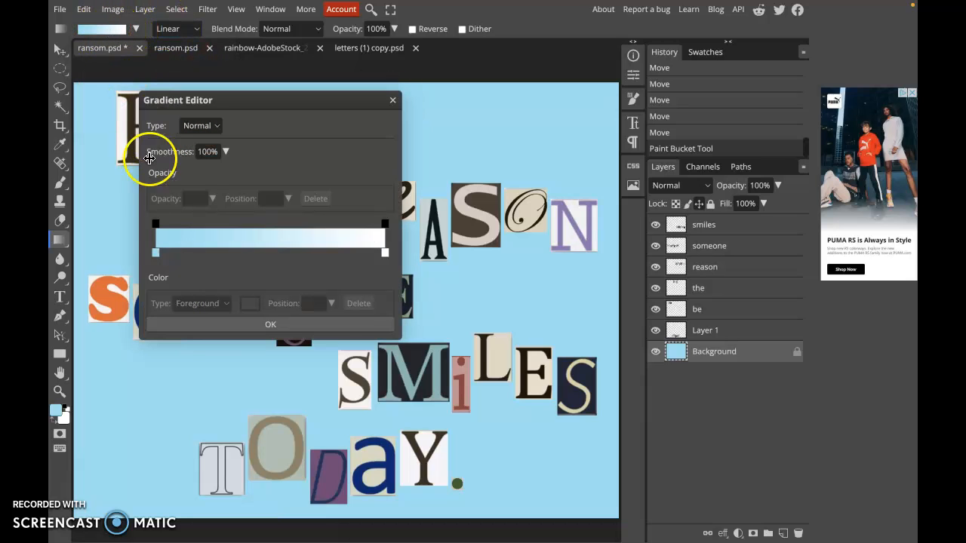
left_click(155, 254)
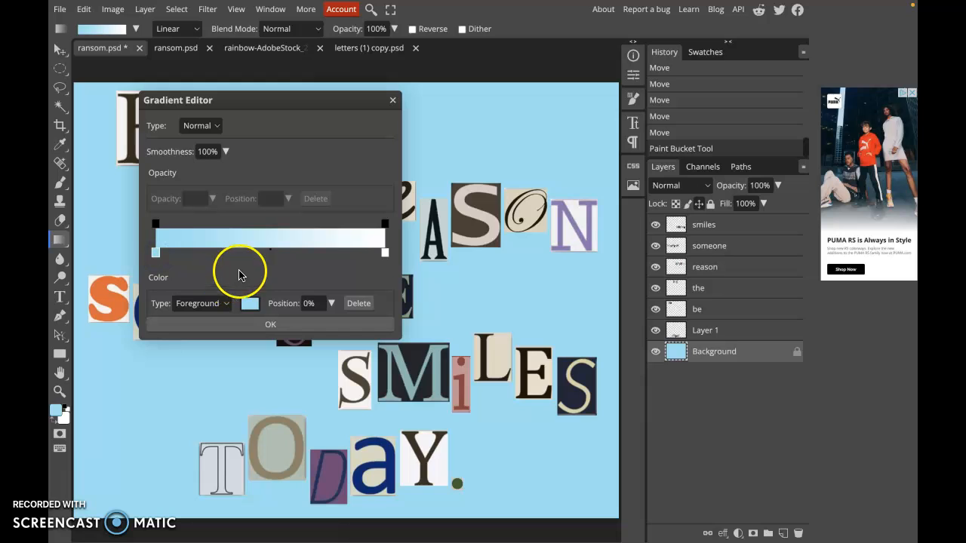
left_click(261, 254)
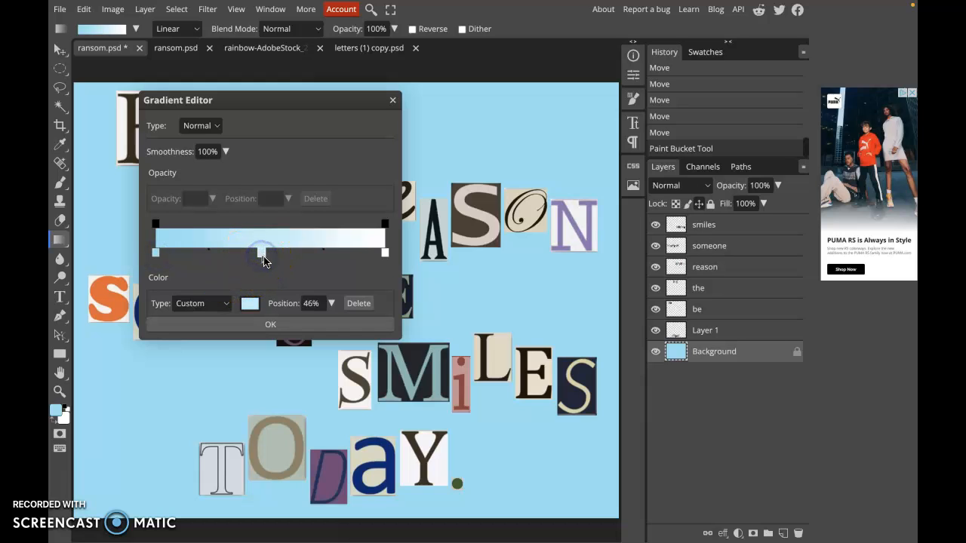
left_click(160, 253)
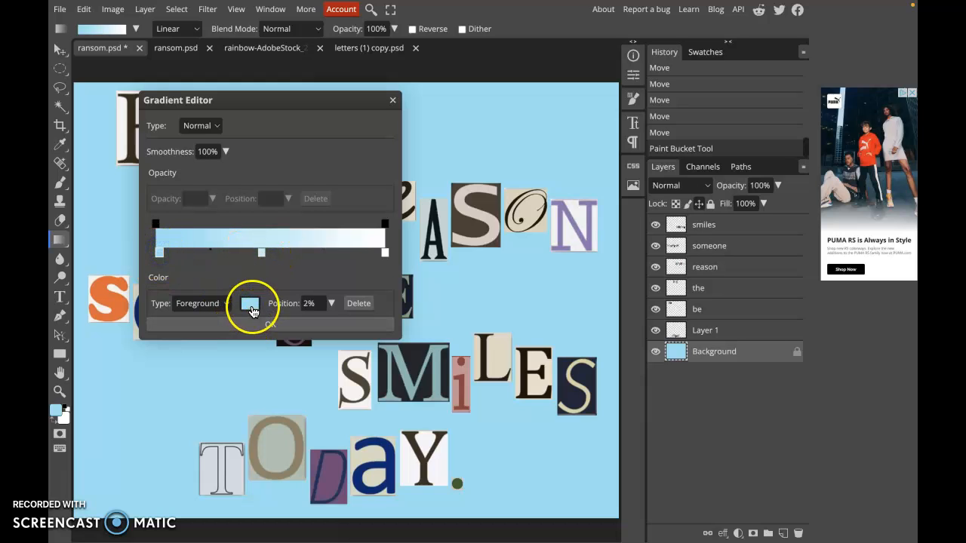
left_click(251, 306)
mouse_move(298, 147)
left_mouse_down()
mouse_move(293, 185)
mouse_move(276, 136)
mouse_move(292, 120)
left_mouse_up()
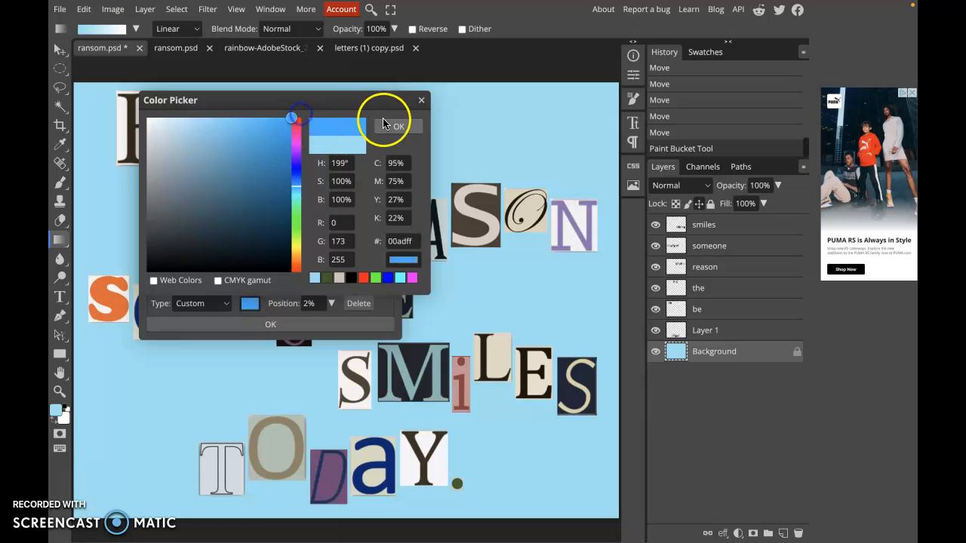
left_click(385, 125)
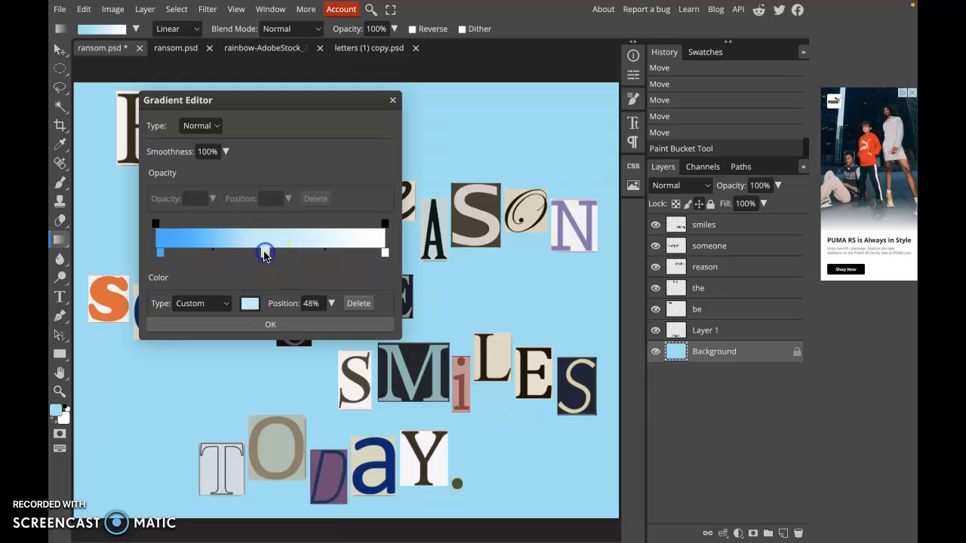
Change the gradient's middle color stop, positioned at 48%, to a light yellow-green.
left_click(248, 308)
left_click_drag(292, 211, 294, 240)
left_click_drag(242, 131, 229, 118)
left_click(392, 125)
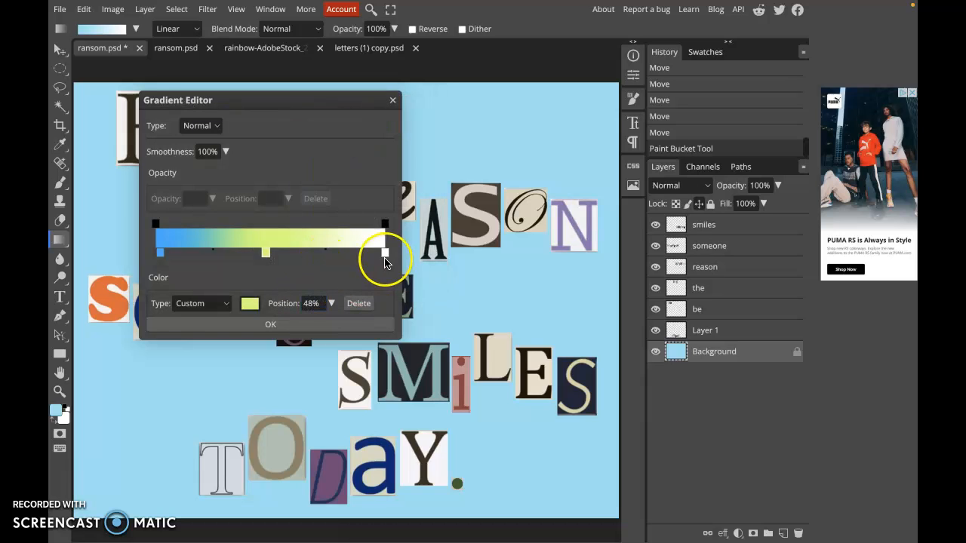
Change the gradient's end color stop at 100% to light purple and accept the edited gradient.
left_click(254, 307)
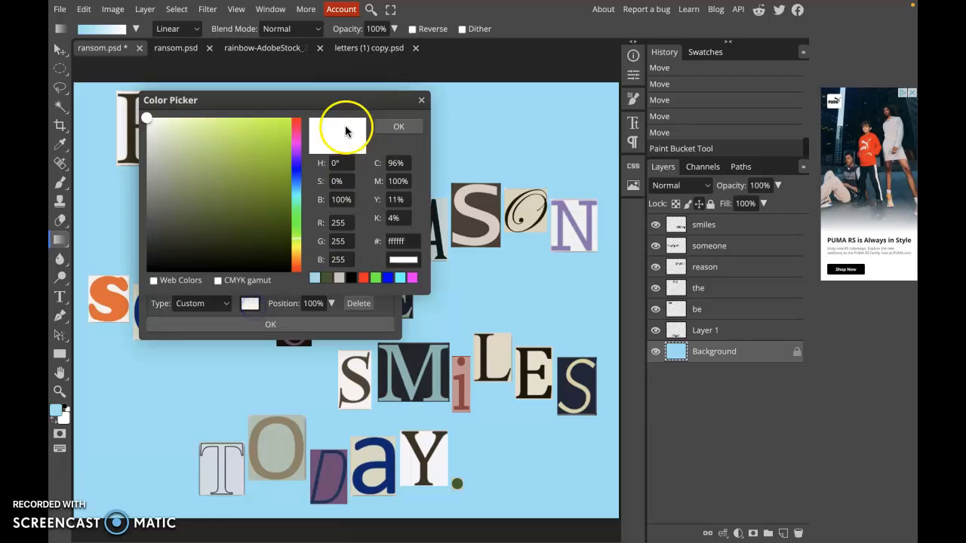
left_click(295, 158)
left_click_drag(243, 156, 198, 118)
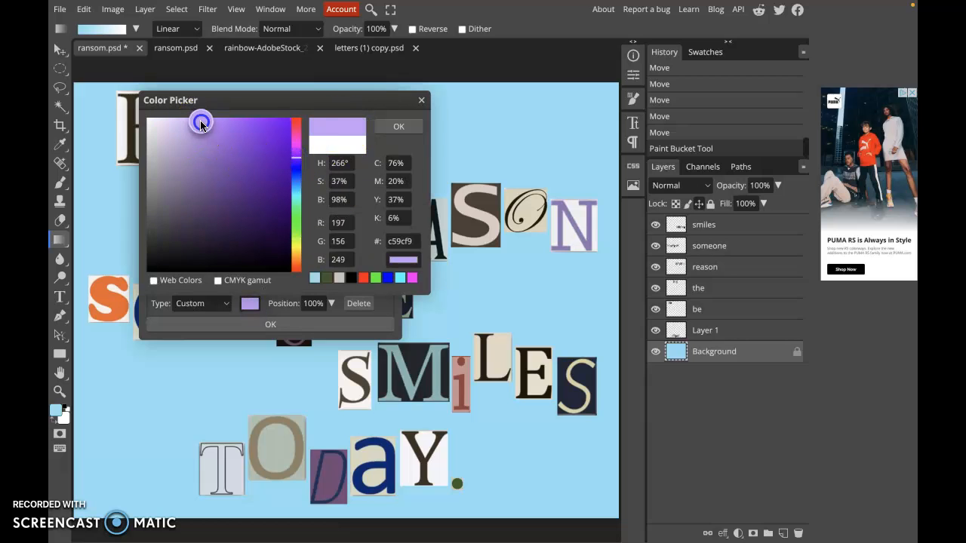
left_click(398, 127)
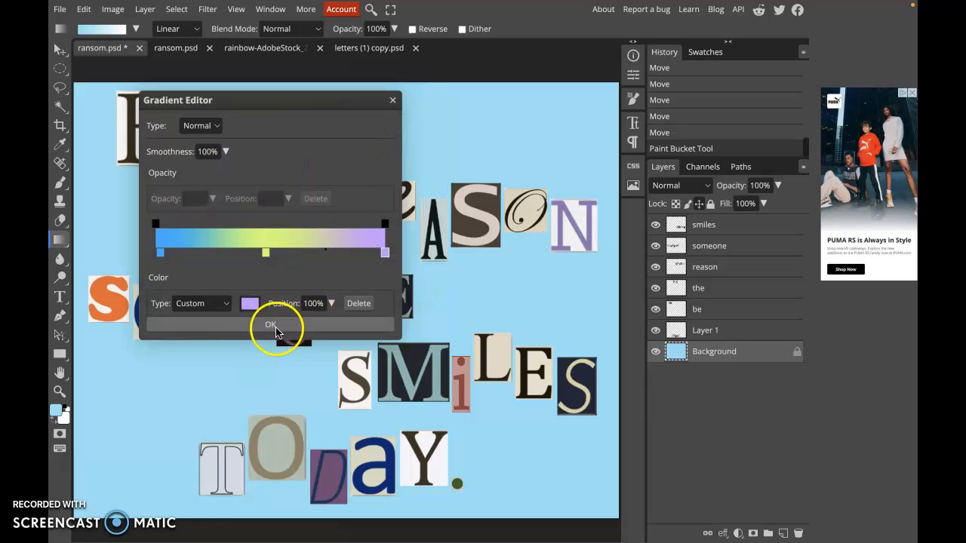
left_click(273, 325)
Try the blue, yellow-green and purple gradient on the Background layer as linear fills in several directions.
left_click_drag(235, 217, 471, 365)
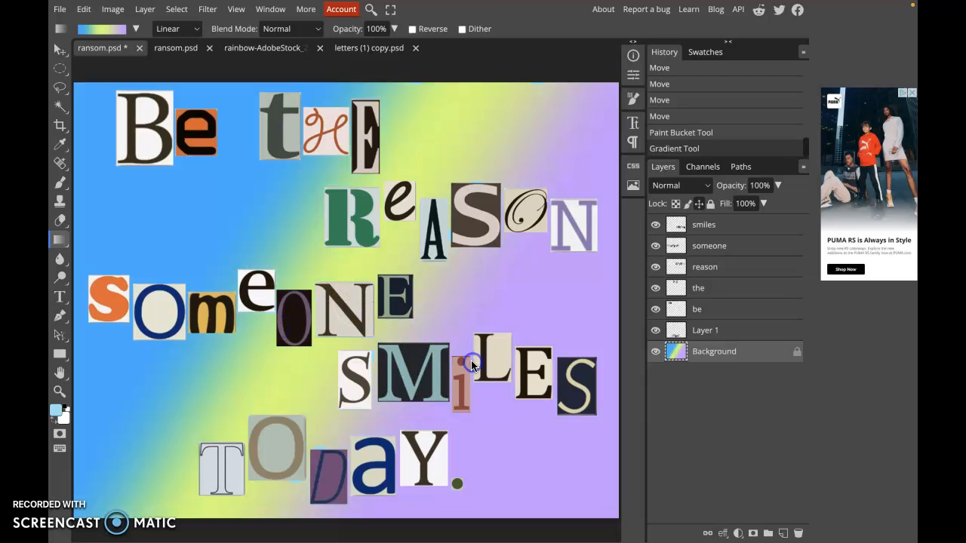
left_click_drag(220, 329, 139, 377)
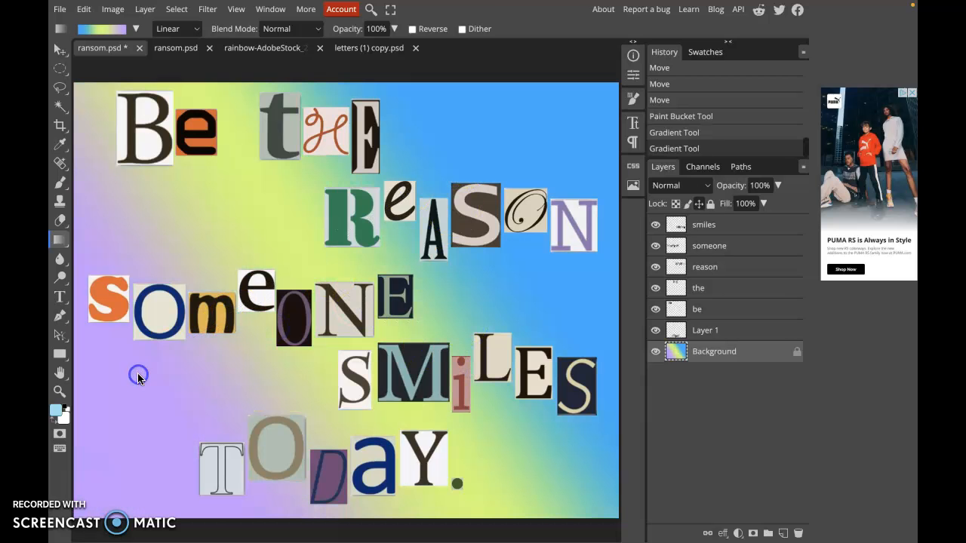
left_click_drag(445, 312, 532, 310)
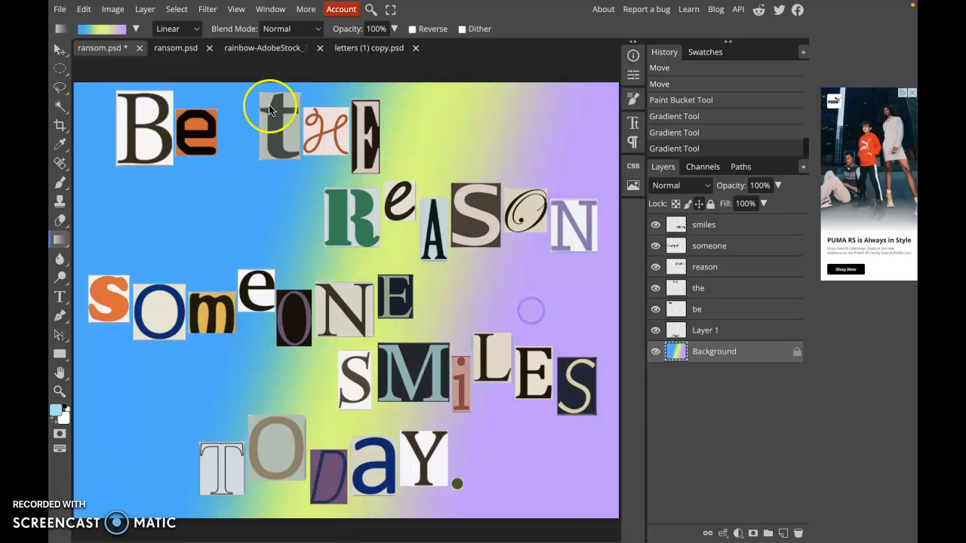
Change the gradient style to Radial and fill the Background layer with it, radiating from near the canvas center.
left_click(189, 30)
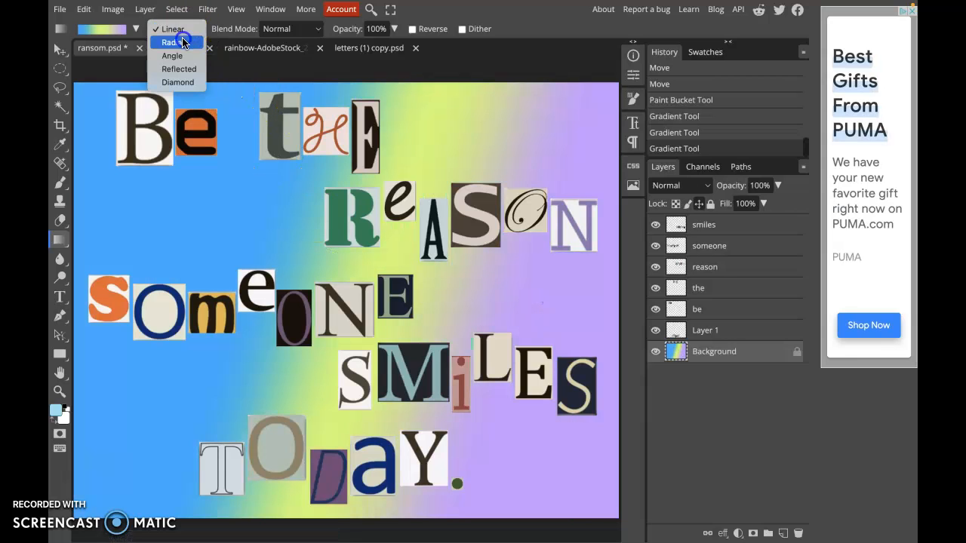
left_click(180, 42)
left_click_drag(166, 387, 164, 388)
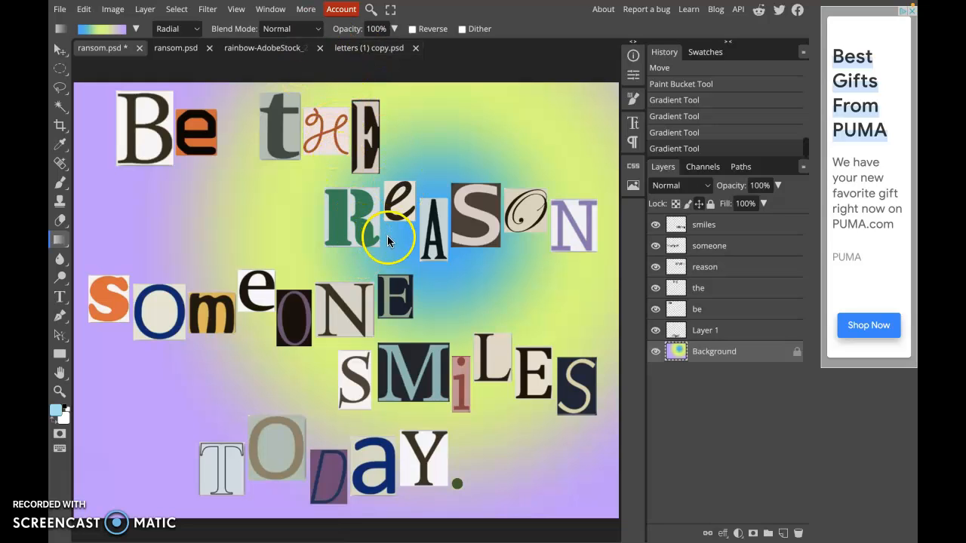
left_click_drag(265, 241, 161, 213)
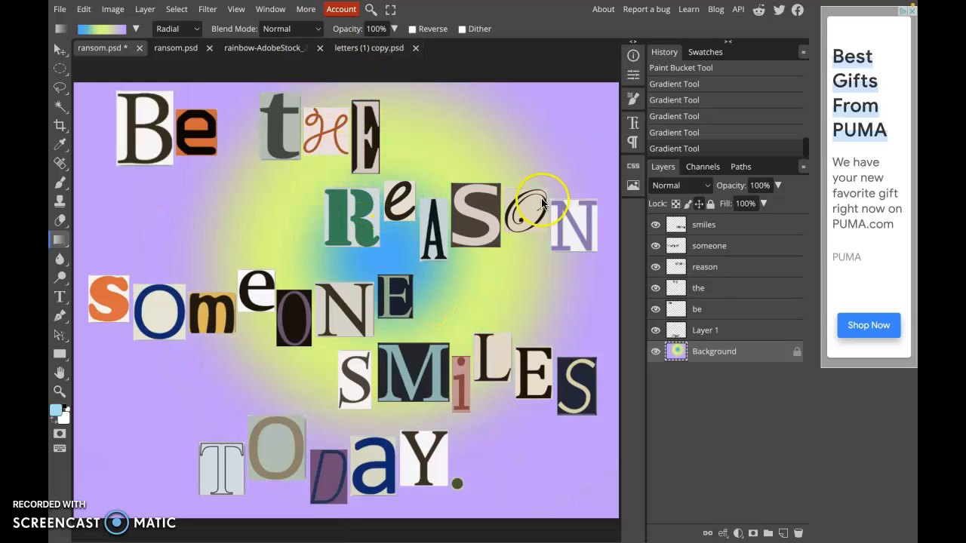
Apply Hue/Saturation to the Background layer with Hue -9, a slightly reduced Saturation and Lightness -11.
key("ctrl+u")
left_click(711, 365)
mouse_move(240, 161)
left_mouse_down()
mouse_move(297, 172)
mouse_move(236, 166)
left_mouse_up()
left_click(306, 112)
left_click_drag(305, 112, 663, 97)
left_click_drag(611, 168, 587, 221)
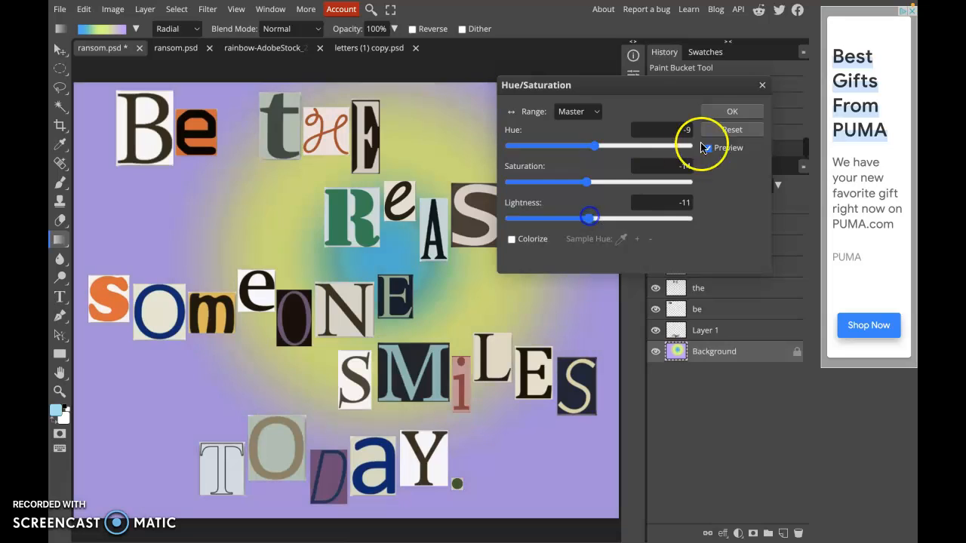
left_click(731, 111)
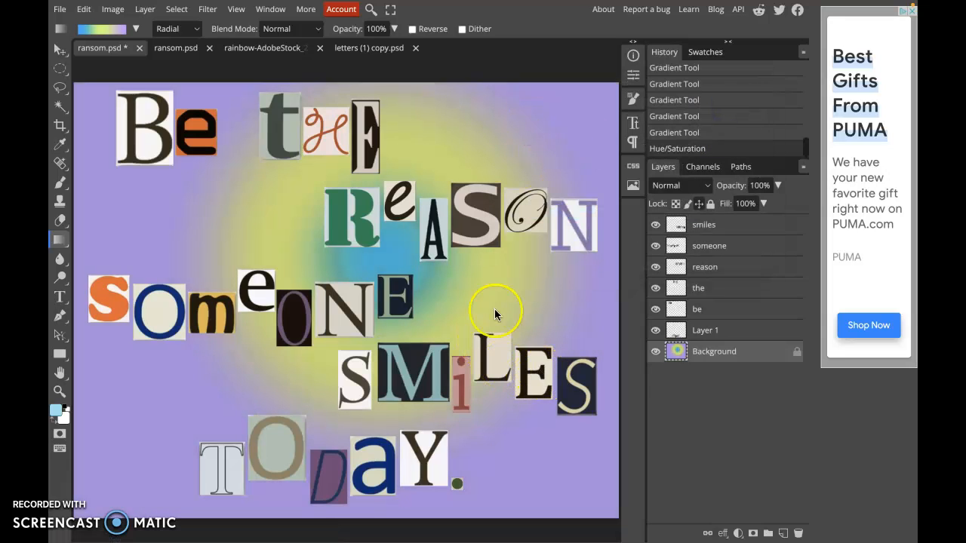
Add a new empty layer directly above Background, and switch to the rainbow photo document, keeping its image unaltered.
left_click(783, 533)
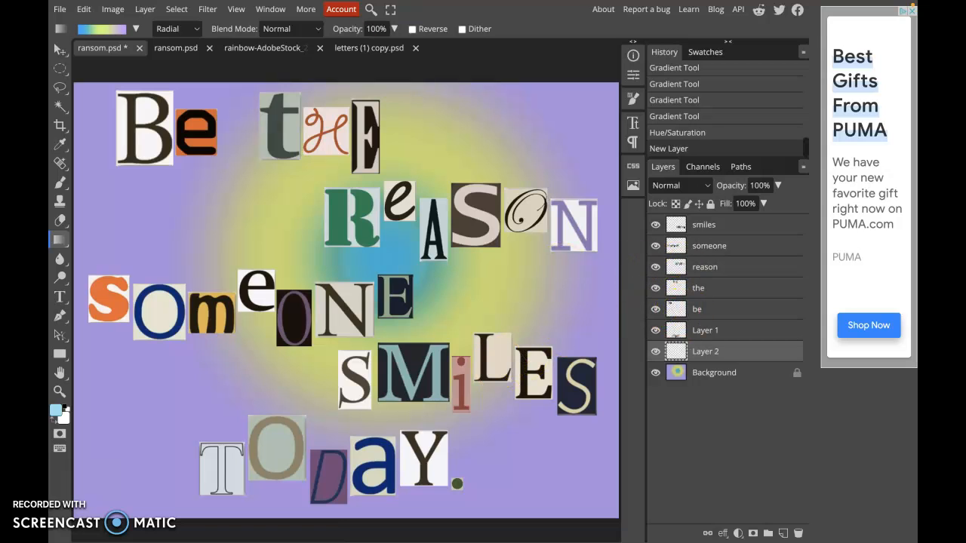
left_click(254, 47)
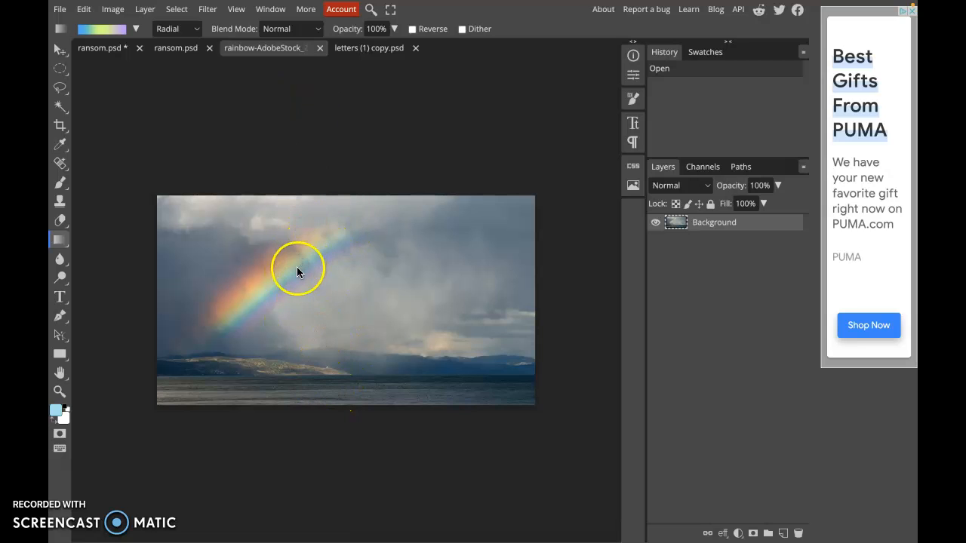
left_click_drag(296, 269, 330, 206)
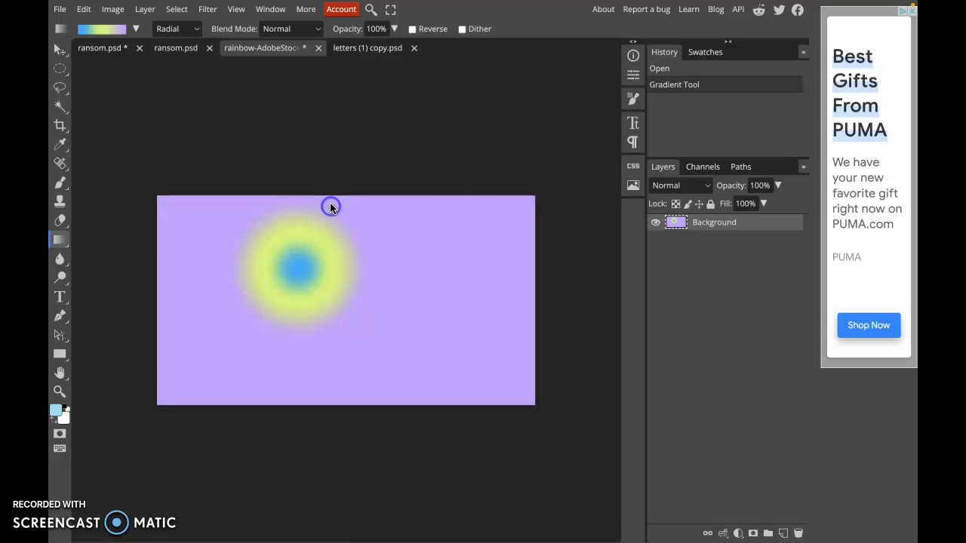
key("ctrl+z")
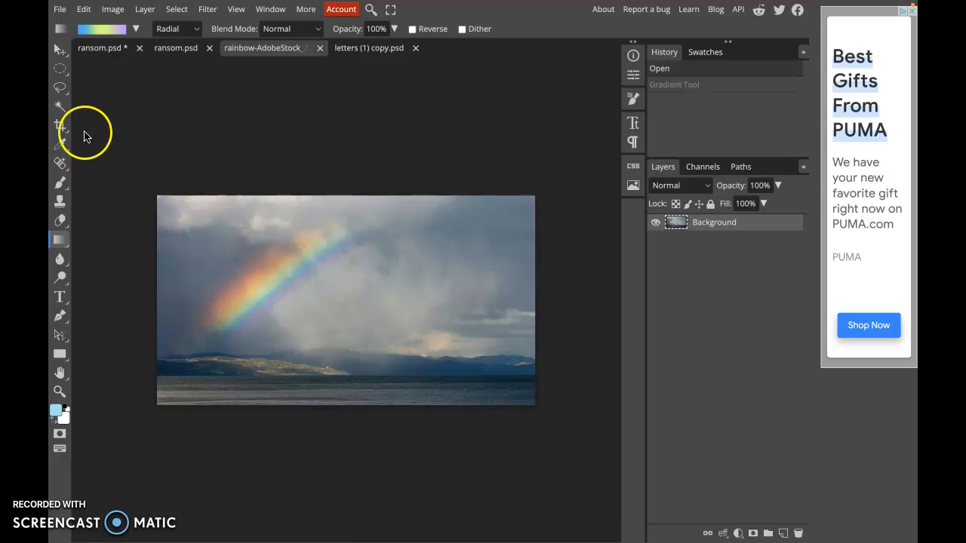
Copy the rainbow photo into the first ransom.psd document above Layer 2, and undo the accidental move of the "be" lettering.
left_click(60, 49)
left_click(252, 237)
left_click_drag(252, 238, 272, 219)
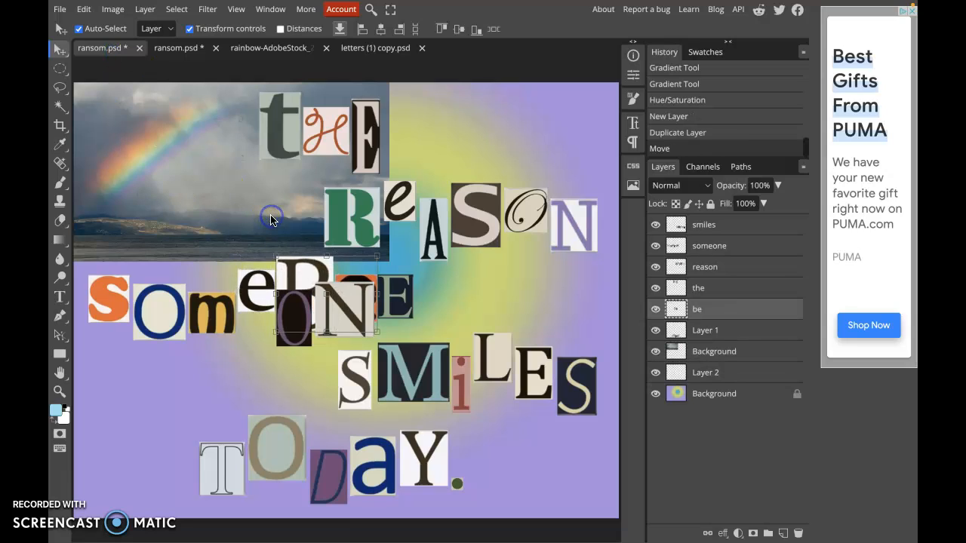
left_click(207, 194)
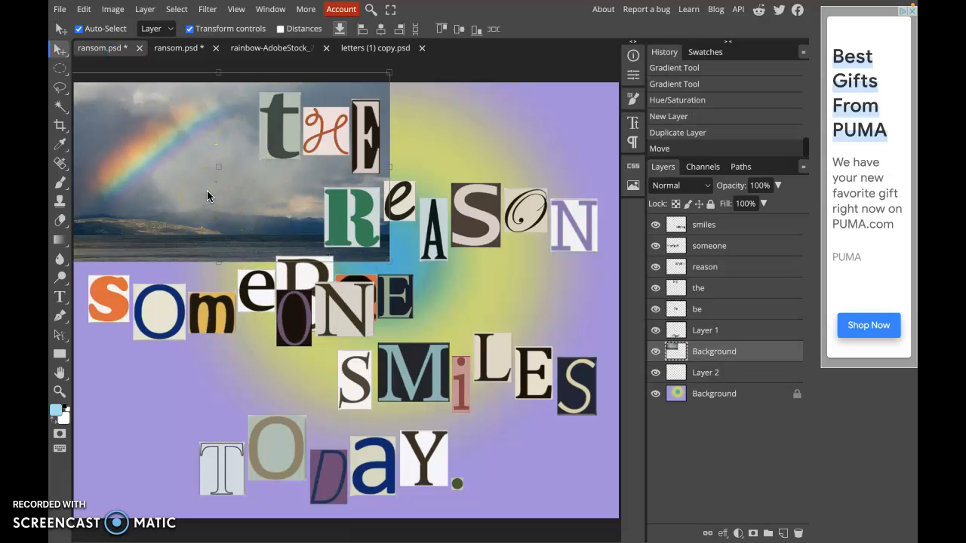
key("ctrl+z")
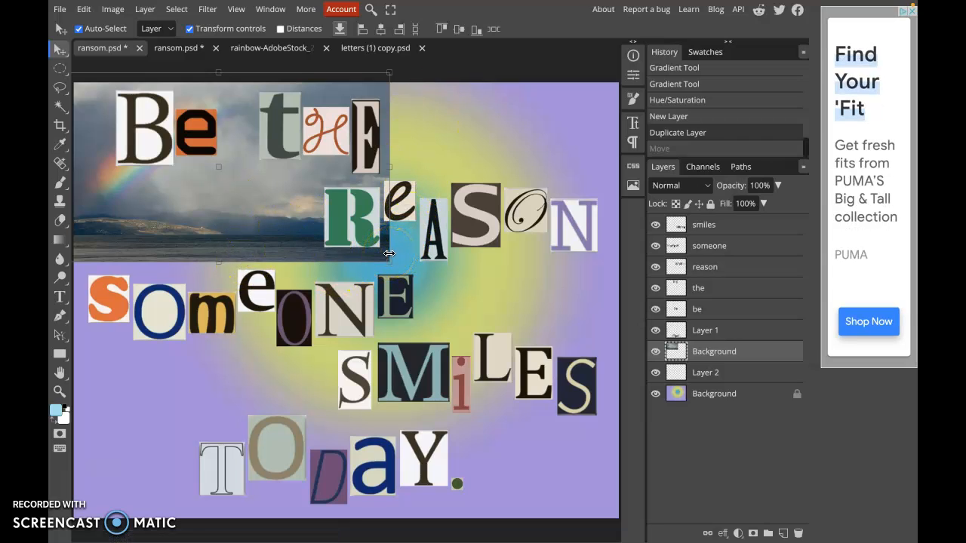
Enlarge and position the rainbow photo layer so it covers the whole canvas behind the lettering.
scroll(389, 254, "down", 3)
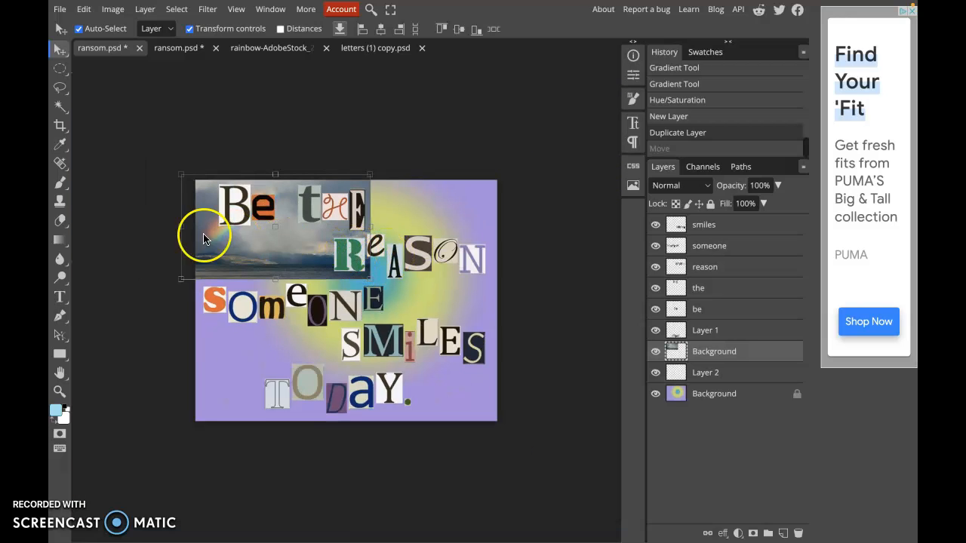
left_click_drag(368, 276, 623, 476)
mouse_move(495, 394)
left_mouse_down()
mouse_move(456, 397)
mouse_move(481, 397)
left_mouse_up()
Delete the empty Layer 2 between the rainbow photo and the bottom Background layer.
left_click(709, 375)
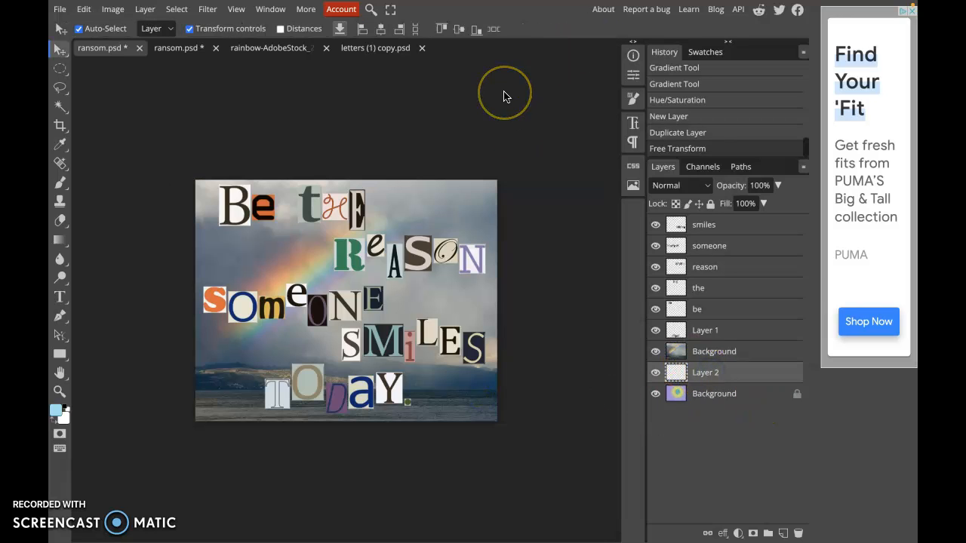
left_click(656, 373)
left_click_drag(725, 372, 797, 533)
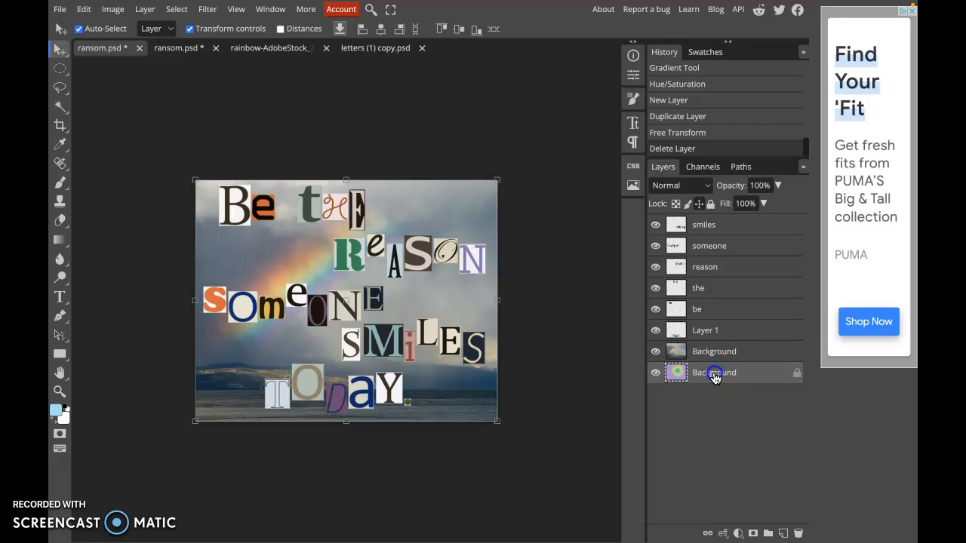
Keep #8de0f3 as the foreground color, and turn the bottom Background layer white using Hue/Saturation with Lightness 100.
left_click(57, 409)
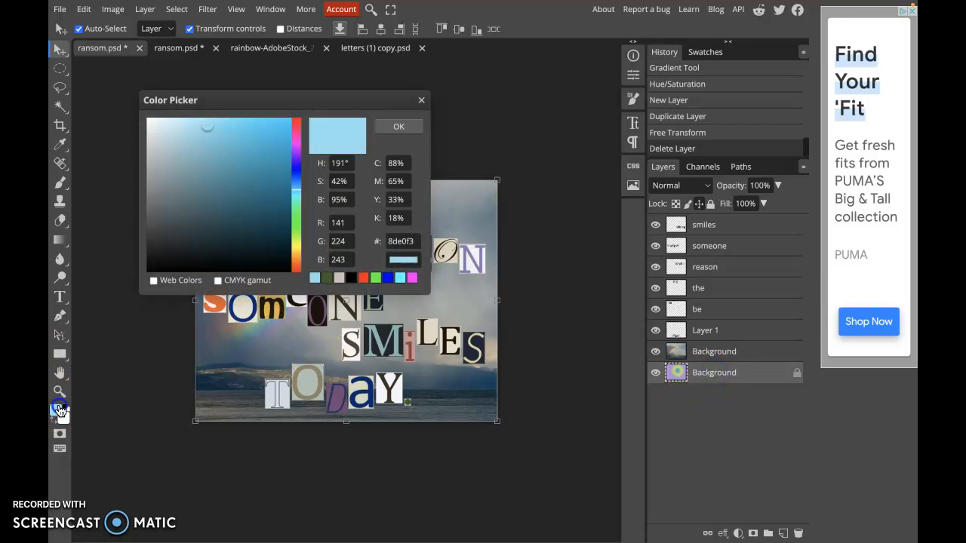
left_click(399, 126)
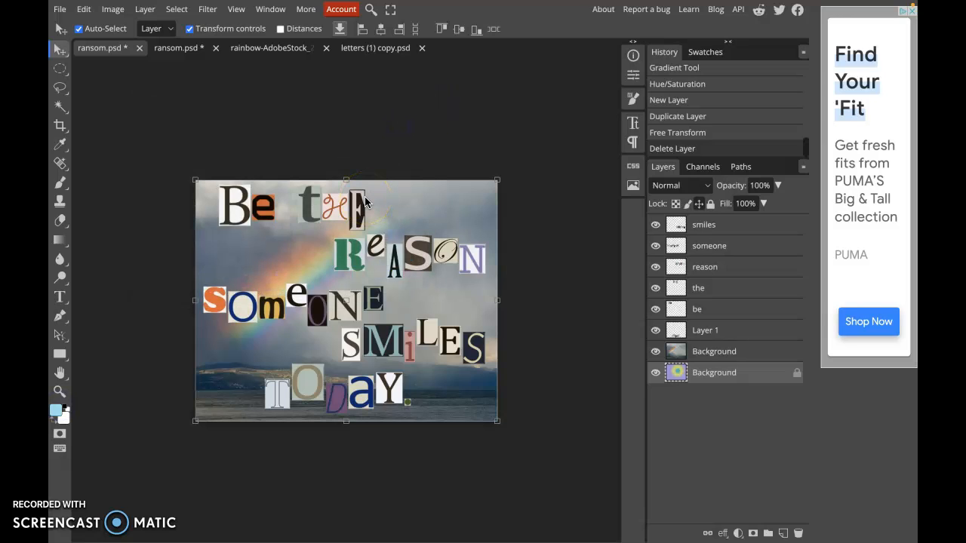
key("ctrl+u")
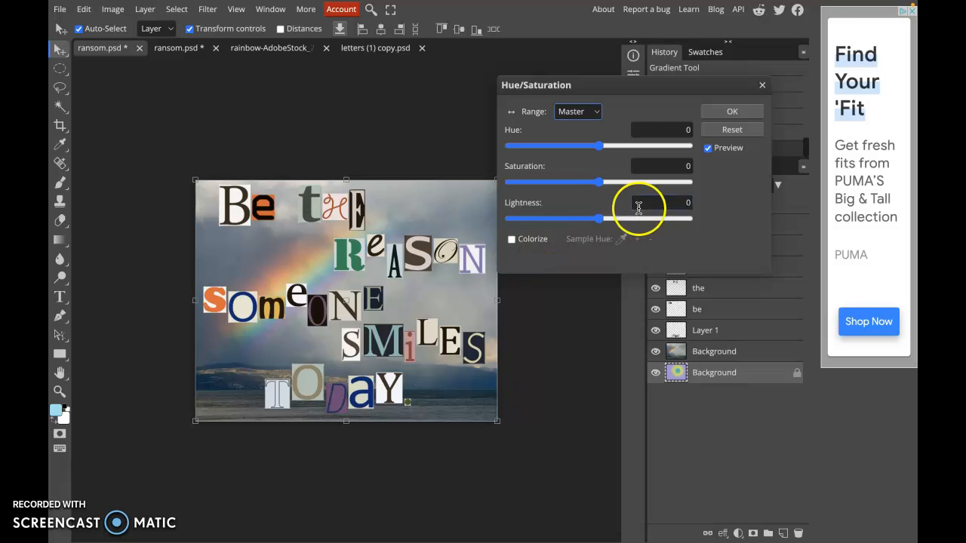
left_click_drag(599, 218, 750, 216)
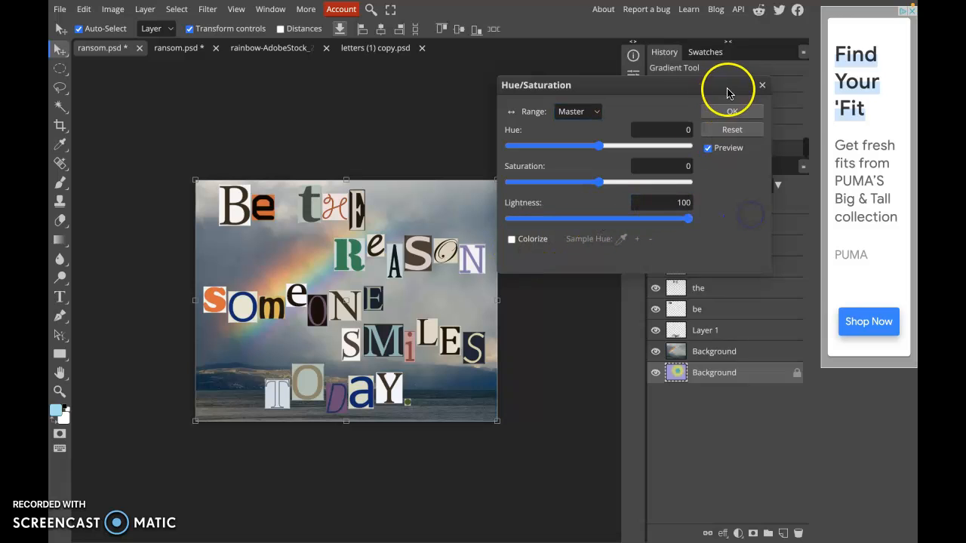
left_click(730, 111)
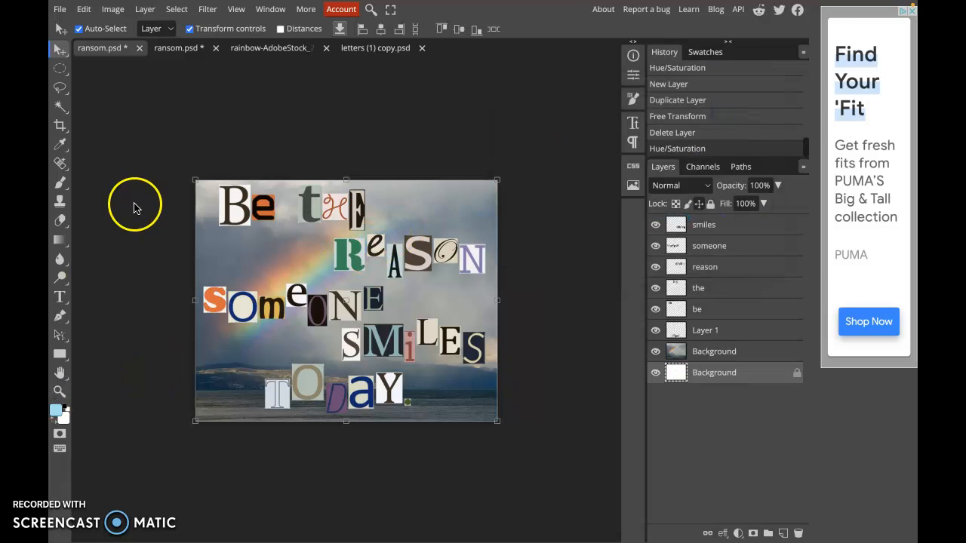
Fill the bottom Background layer with the light blue foreground color using the Paint Bucket Tool.
left_click(60, 241)
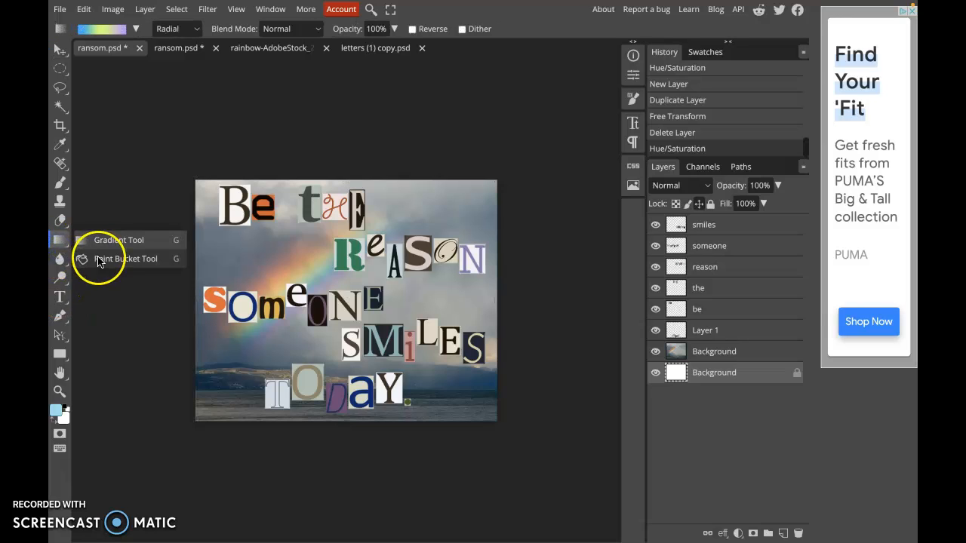
left_click(98, 259)
left_click(291, 261)
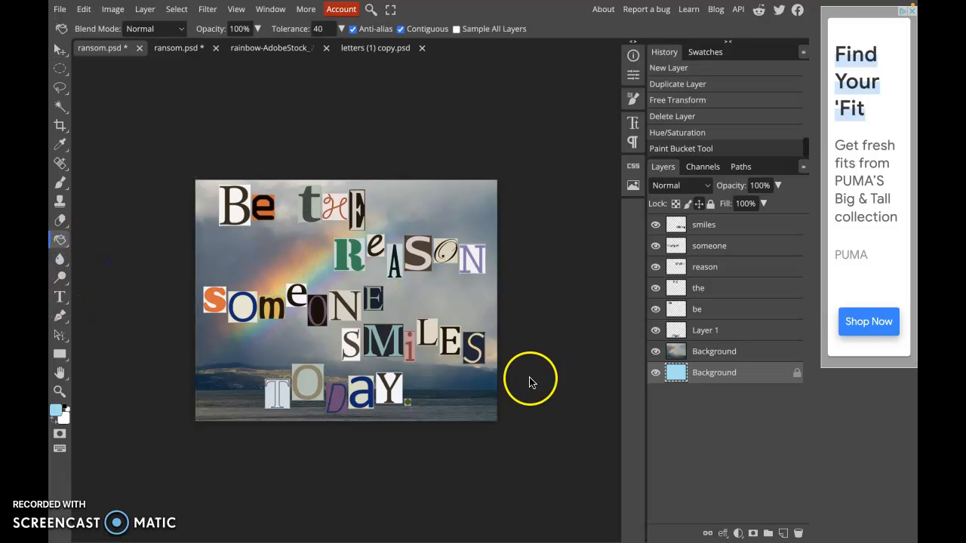
Set the blend mode of the rainbow photo layer to Overlay.
left_click(702, 354)
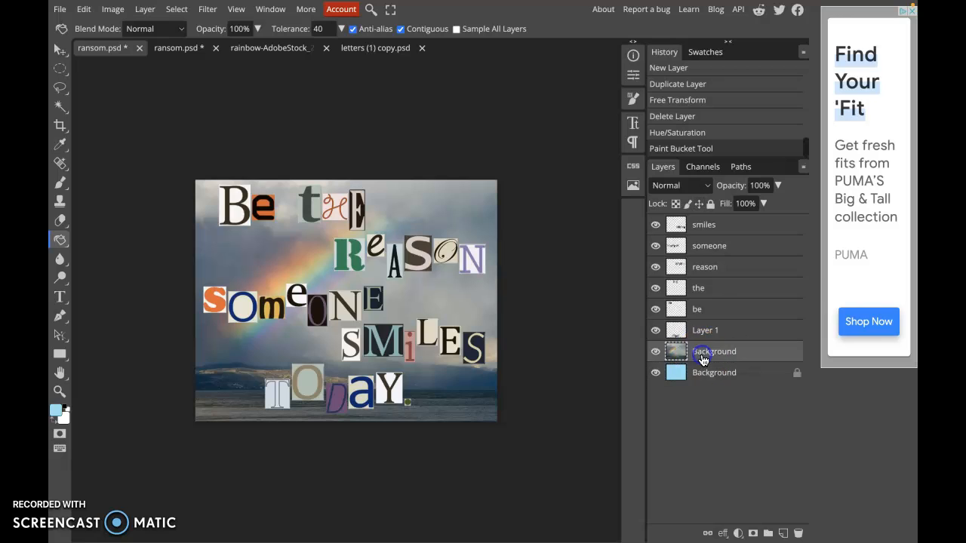
left_click(702, 187)
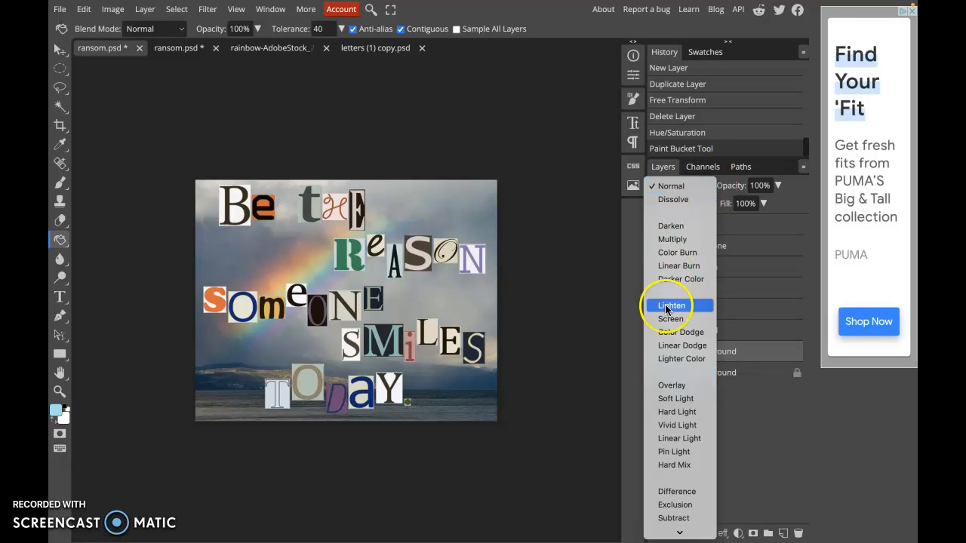
left_click(661, 388)
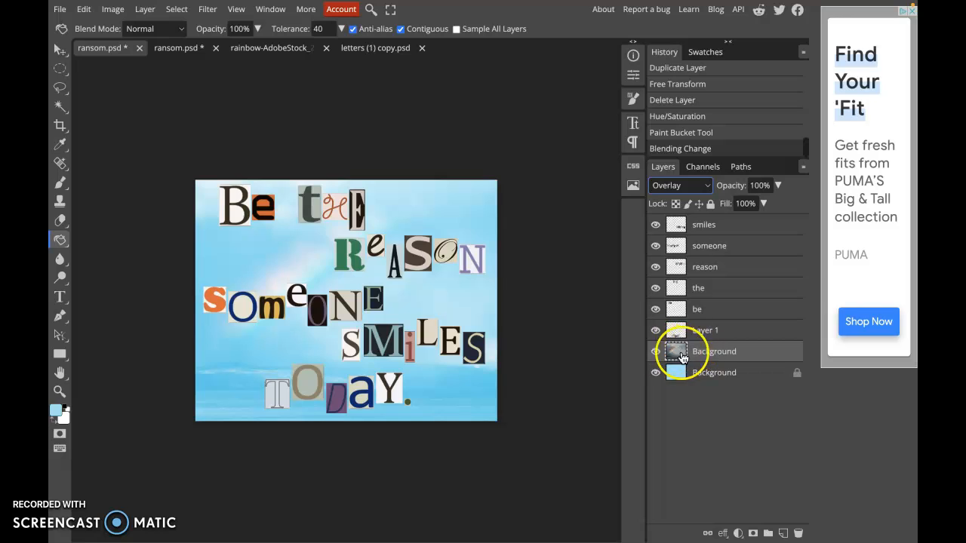
Apply Hue/Saturation to the solid blue bottom Background layer with Saturation -25 and Lightness -39.
left_click(710, 381)
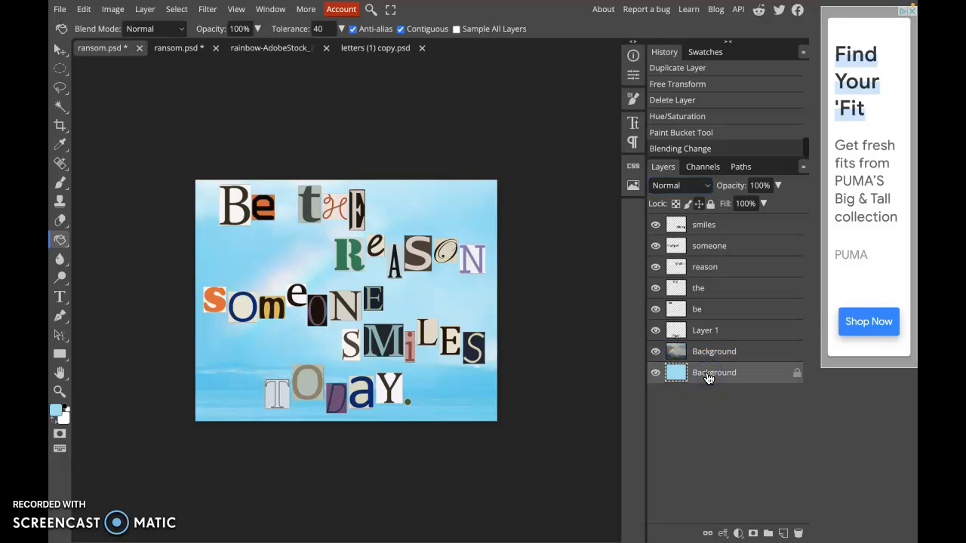
key("ctrl+u")
left_click(595, 182)
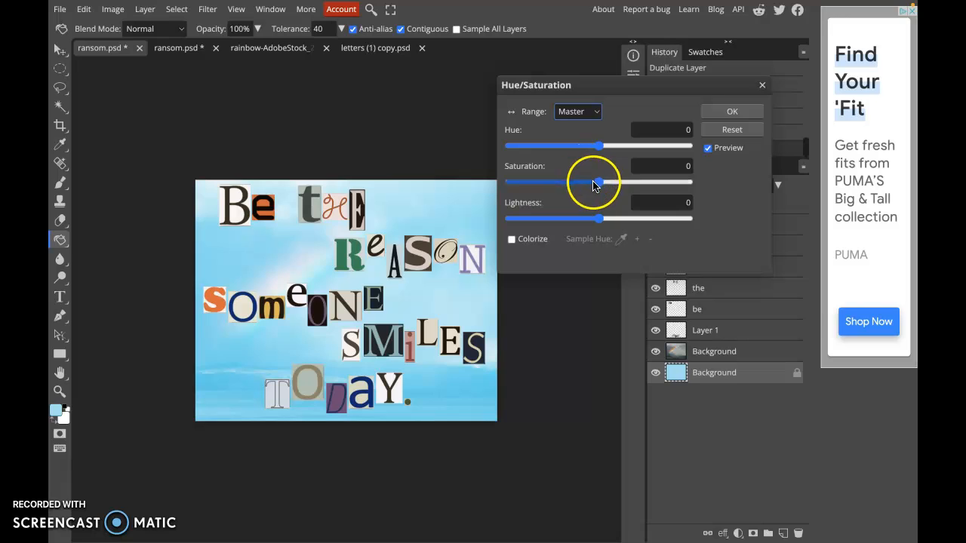
left_click_drag(562, 183, 563, 183)
left_click(562, 183)
left_click(562, 182)
left_click(563, 184)
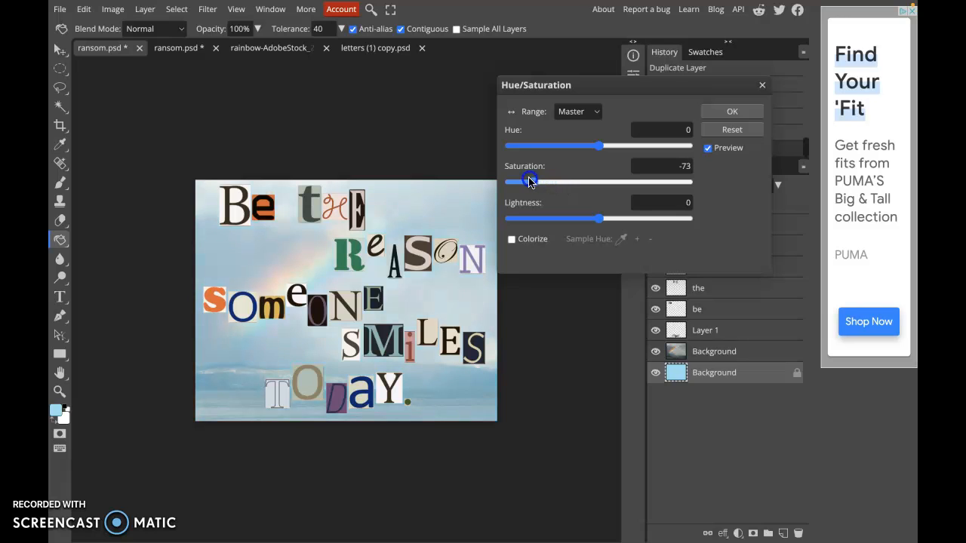
left_click_drag(526, 186, 571, 220)
left_click_drag(587, 183, 574, 186)
mouse_move(573, 220)
left_mouse_down()
mouse_move(596, 218)
mouse_move(539, 219)
mouse_move(576, 219)
mouse_move(564, 219)
left_mouse_up()
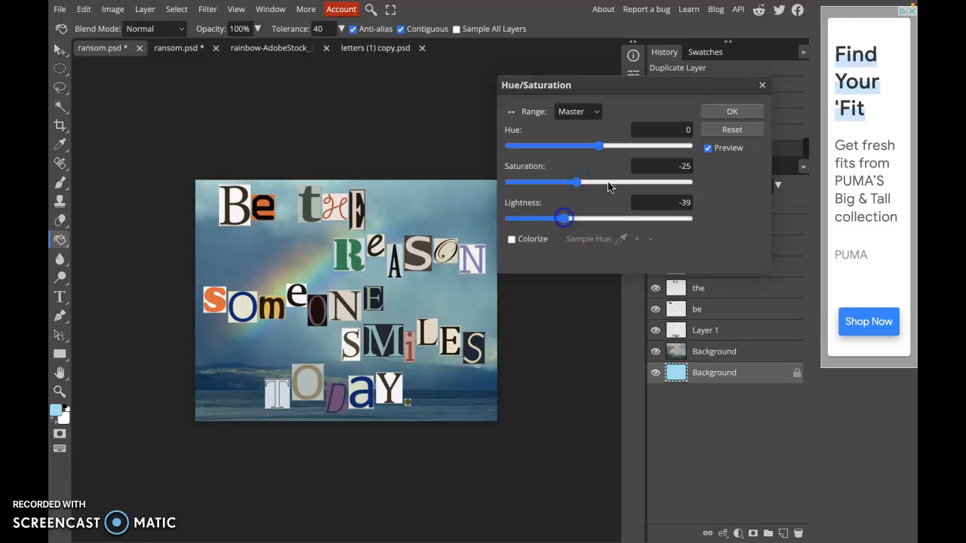
left_click(725, 113)
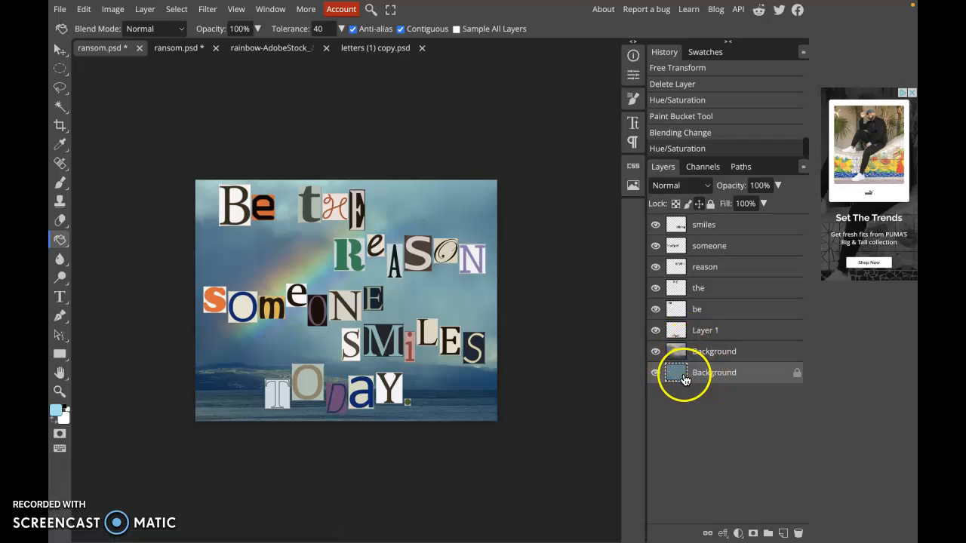
Set the opacity of the rainbow photo layer to 98%.
left_click(777, 187)
left_click(713, 360)
left_click(711, 352)
left_click(772, 185)
left_click(778, 186)
mouse_move(777, 205)
left_mouse_down()
mouse_move(717, 207)
mouse_move(779, 210)
left_mouse_up()
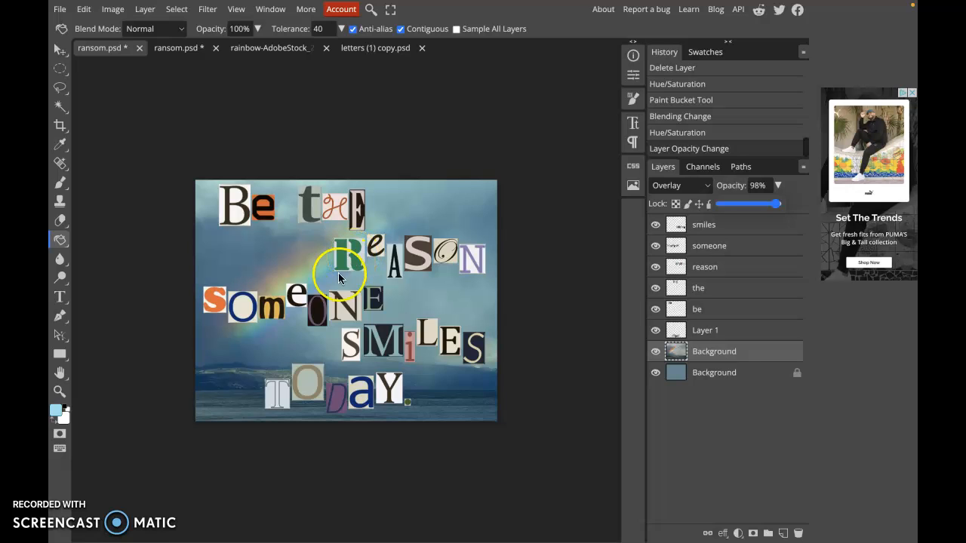
Select the "someone" layer and look over its available layer style effects without applying any.
left_click(732, 230)
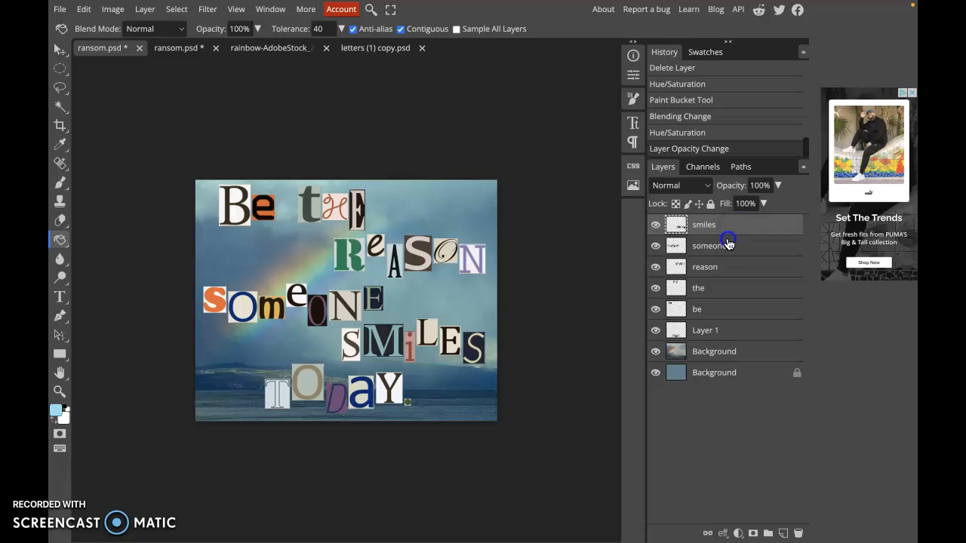
left_click(729, 244)
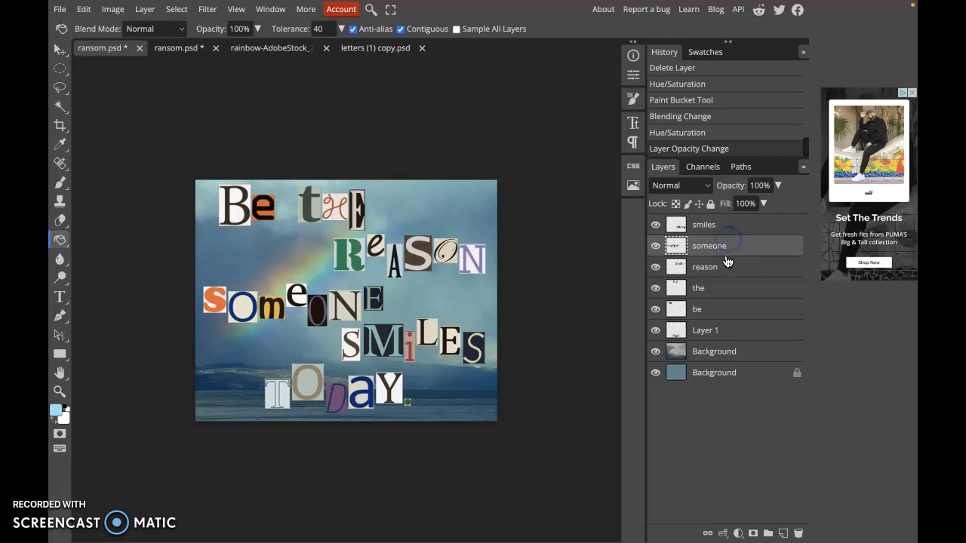
left_click(775, 252)
double_click(775, 252)
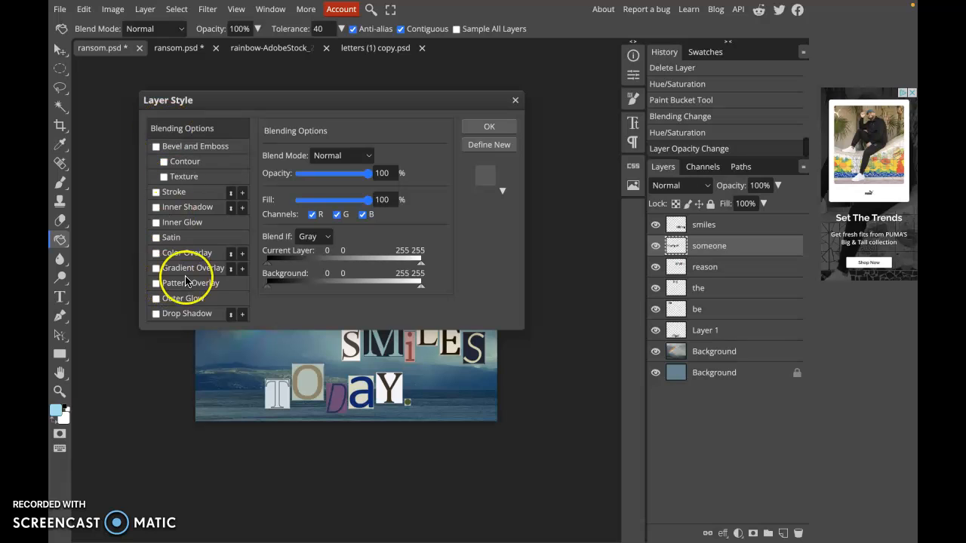
left_click(516, 100)
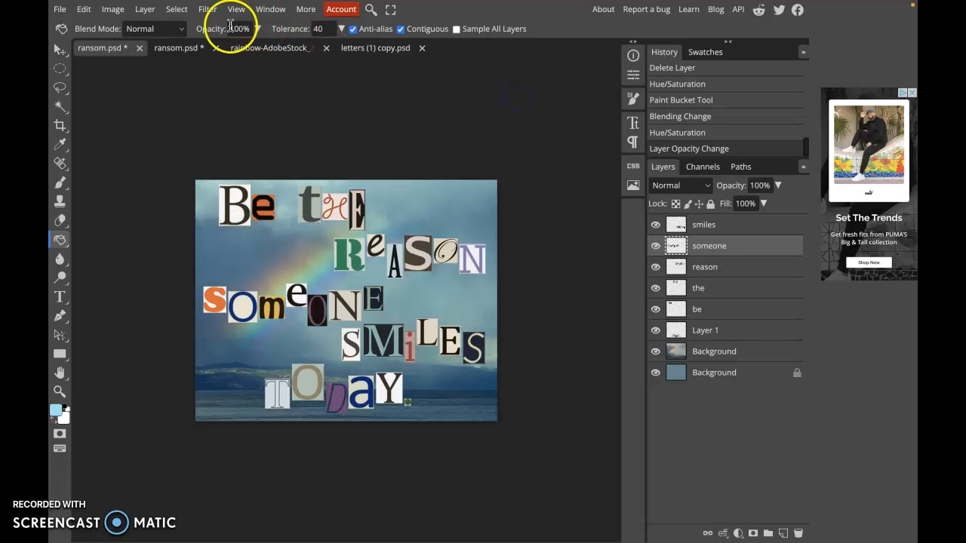
Give the "someone" layer a Bevel and Emboss effect in the Inner Bevel style with Size 32 px.
left_click(144, 9)
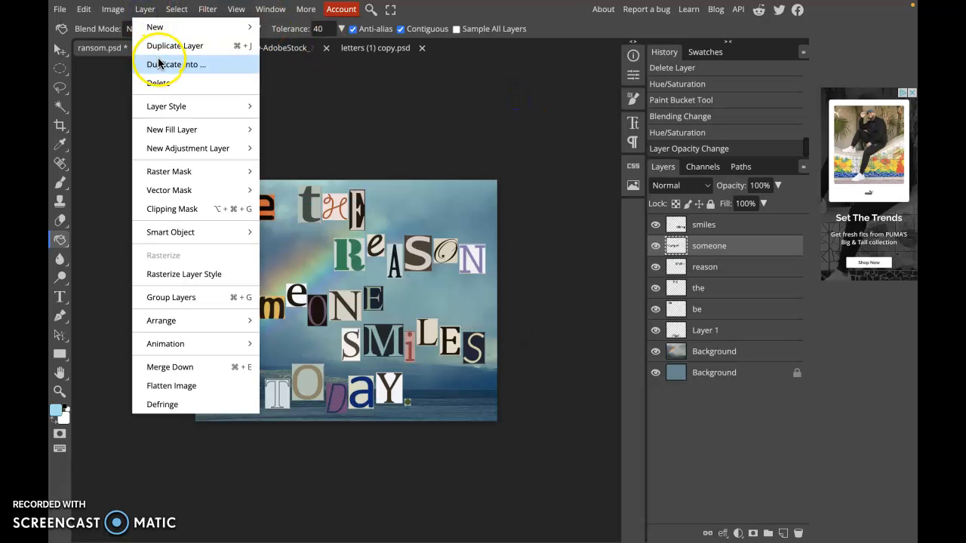
mouse_move(185, 106)
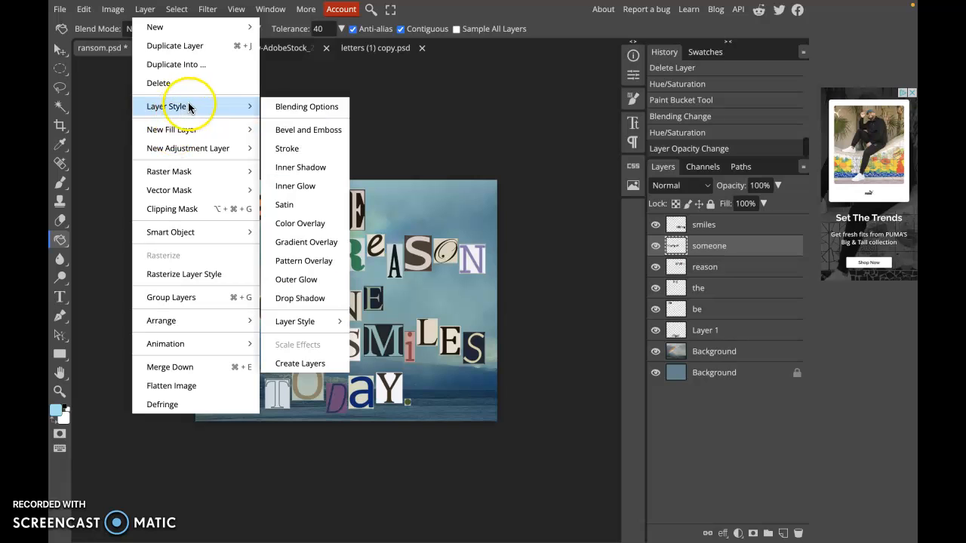
left_click(300, 108)
left_click_drag(334, 100, 703, 87)
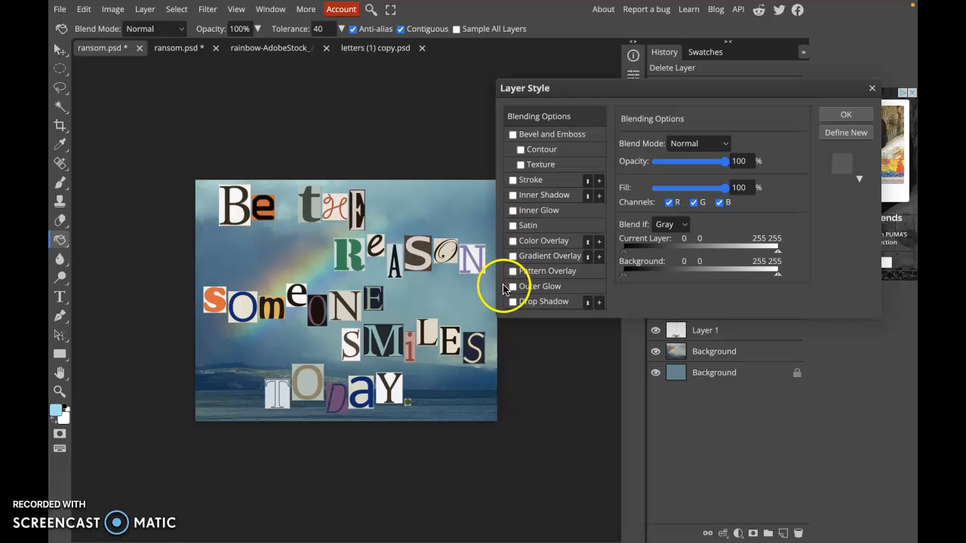
left_click(513, 136)
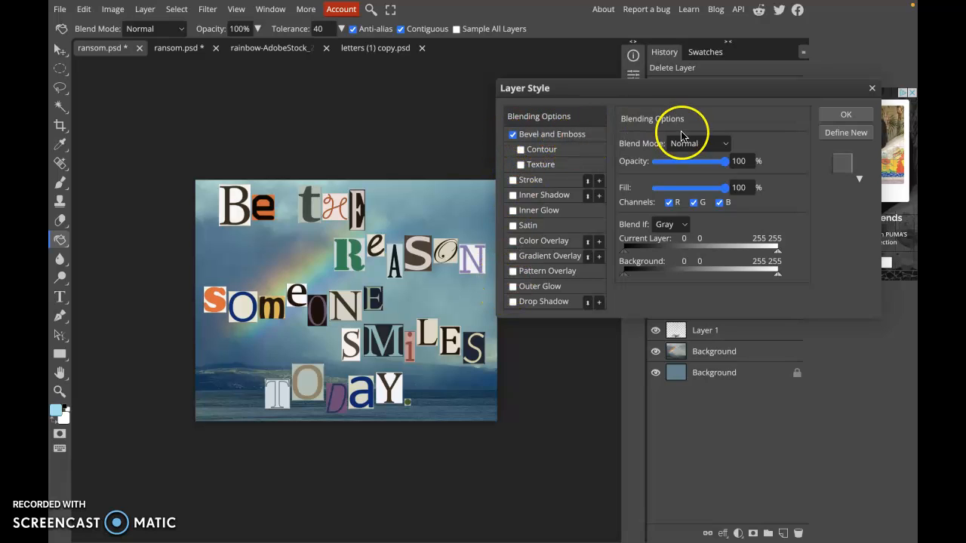
left_click(563, 133)
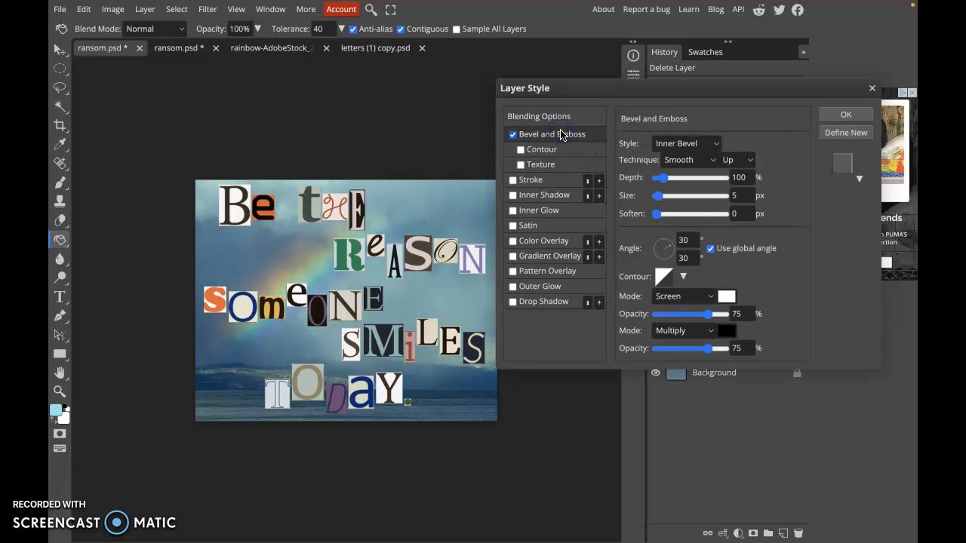
left_click_drag(659, 198, 670, 201)
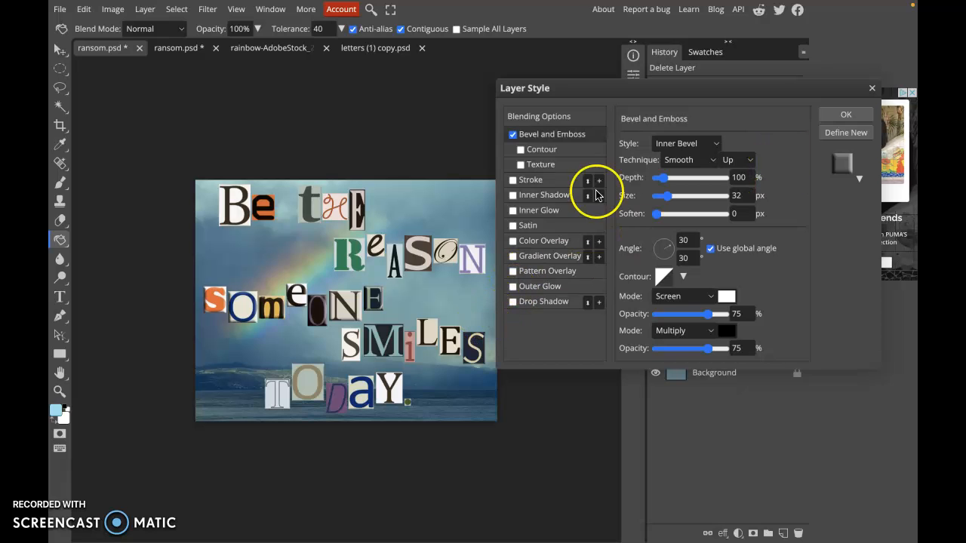
Add a Drop Shadow to the "someone" layer with Distance 56 px, Spread 21% and Size 56 px, and apply the layer style.
left_click(531, 302)
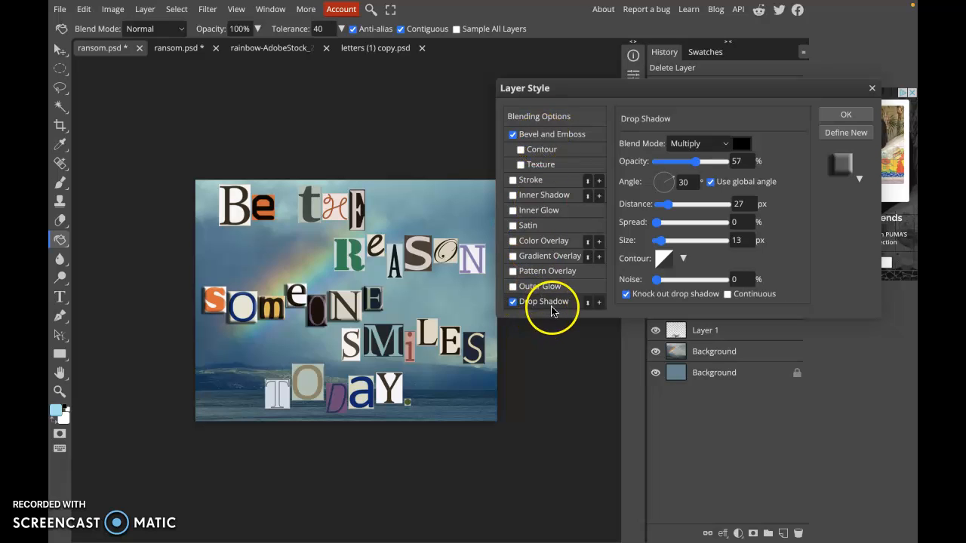
left_click(658, 222)
left_click_drag(668, 224, 678, 205)
left_click_drag(672, 244, 676, 245)
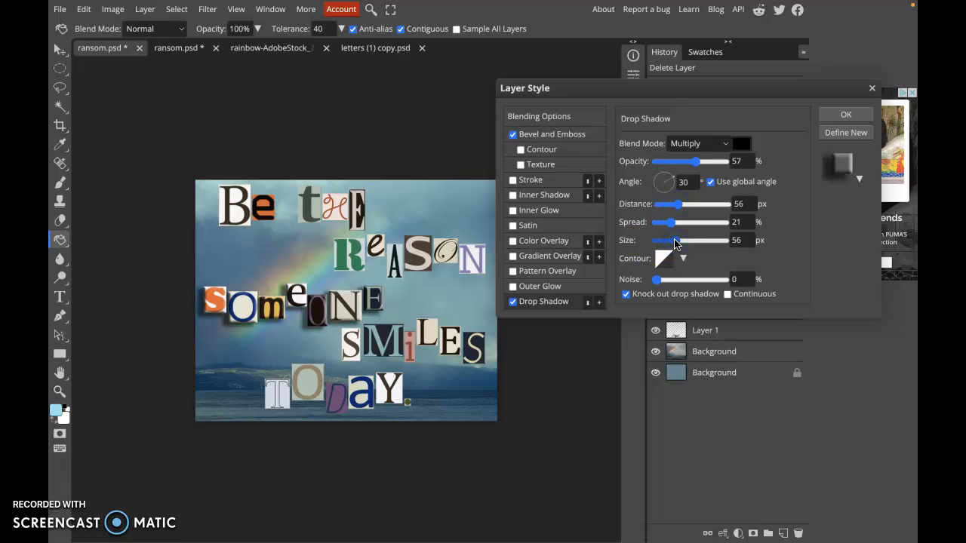
left_click(847, 115)
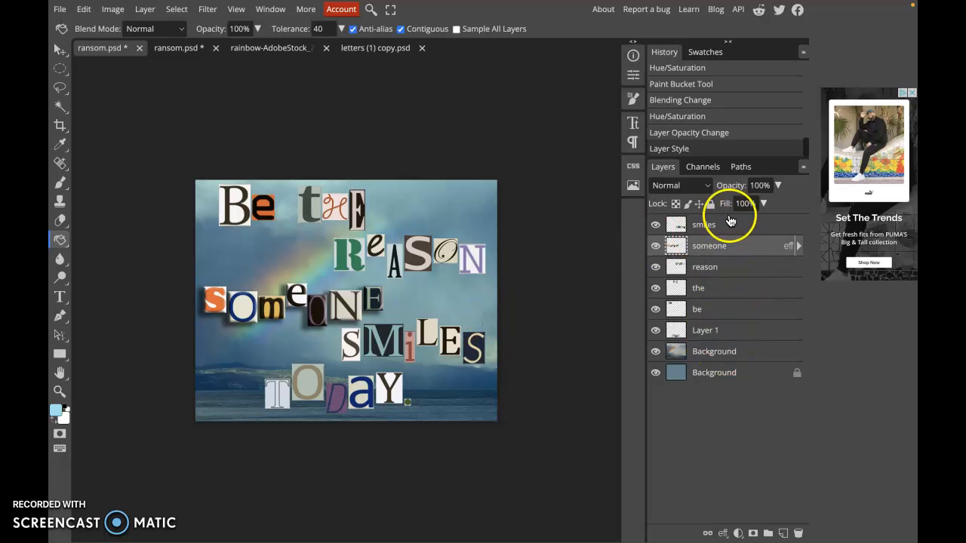
left_click(789, 249)
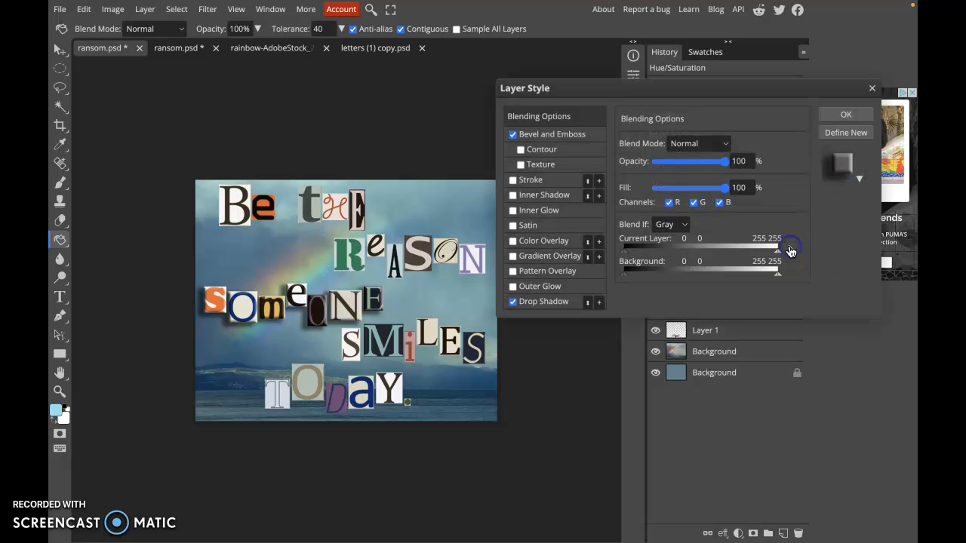
left_click(855, 114)
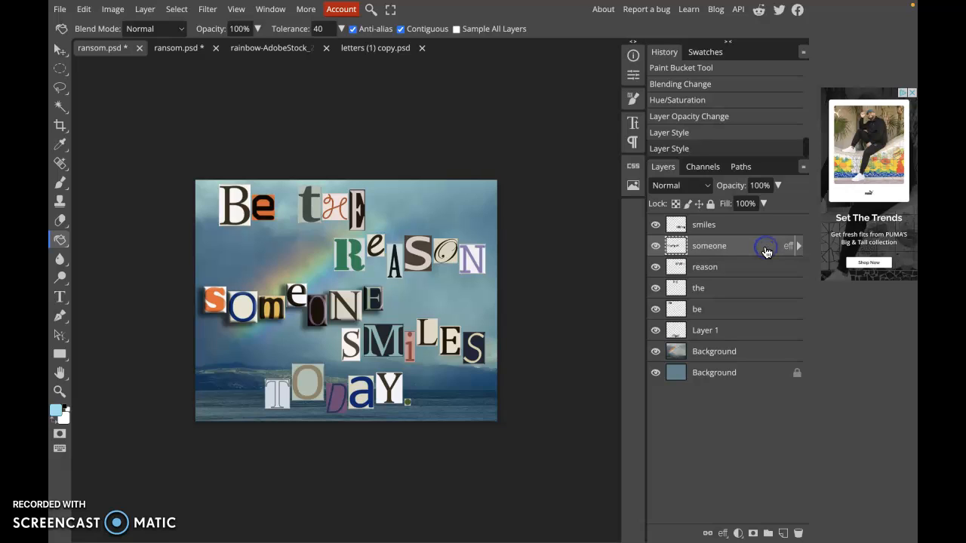
key("ctrl+alt+g")
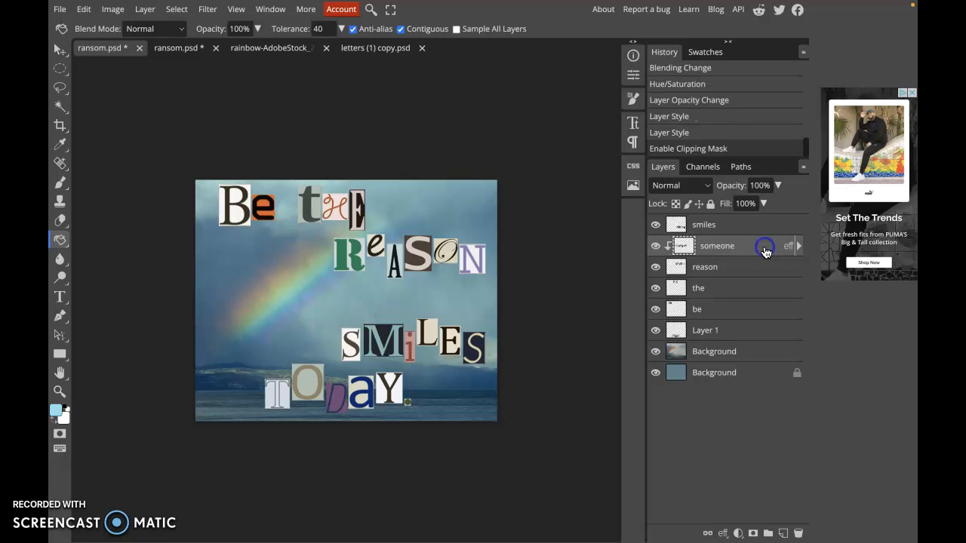
key("ctrl+z")
left_click(765, 252)
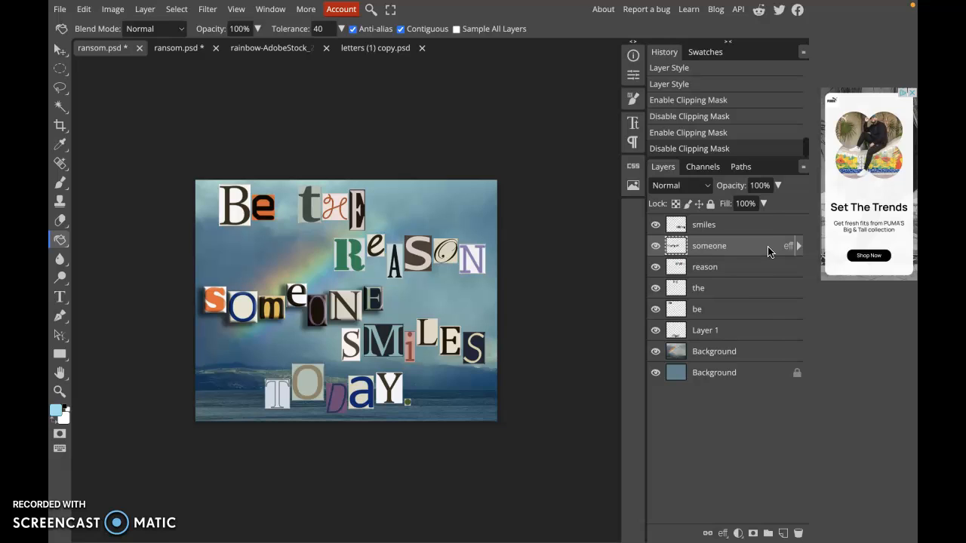
Copy the layer style of the "someone" layer and paste it onto the "smiles" layer.
right_click(769, 252)
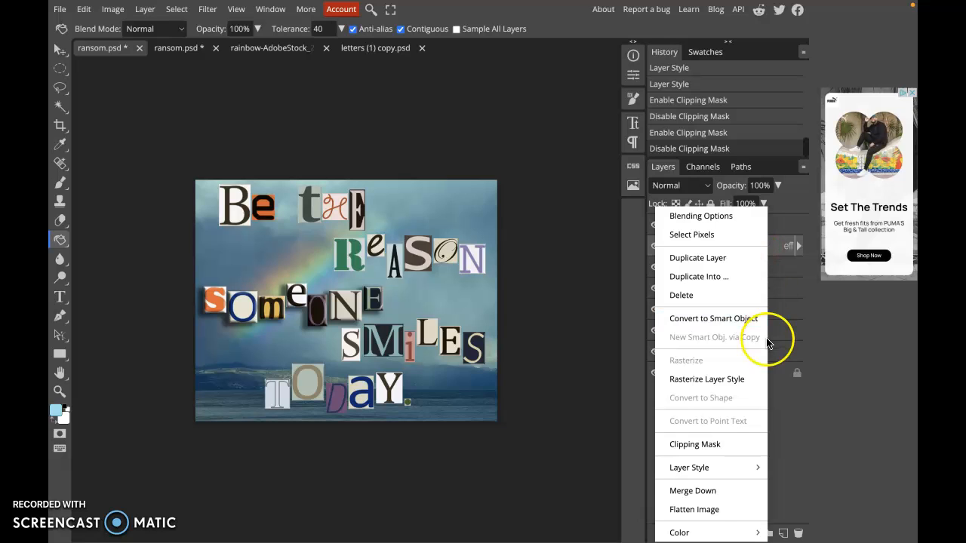
mouse_move(722, 472)
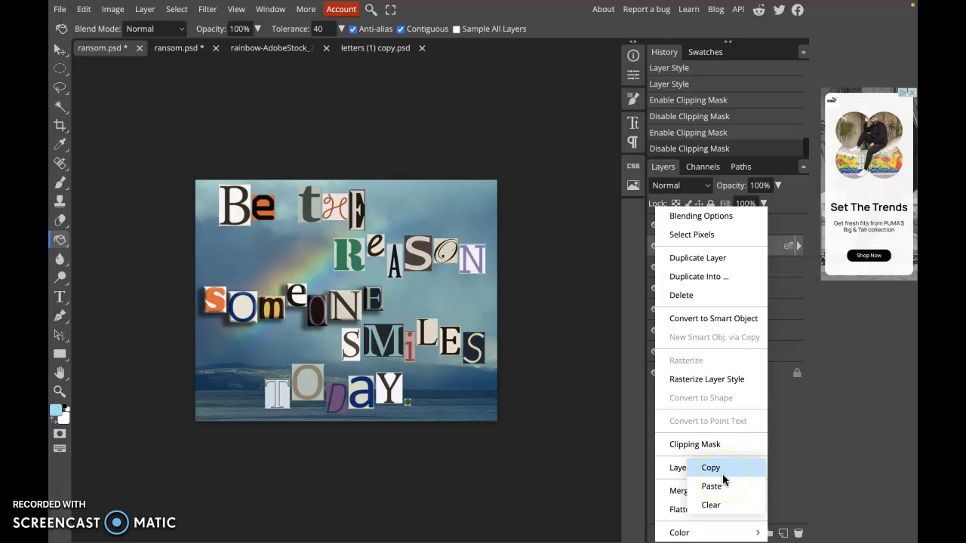
left_click(721, 468)
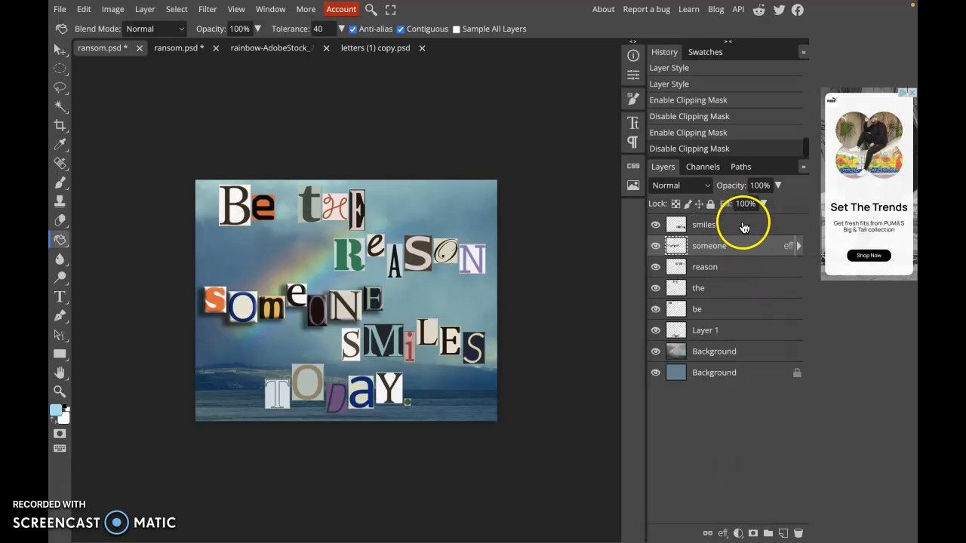
right_click(743, 227)
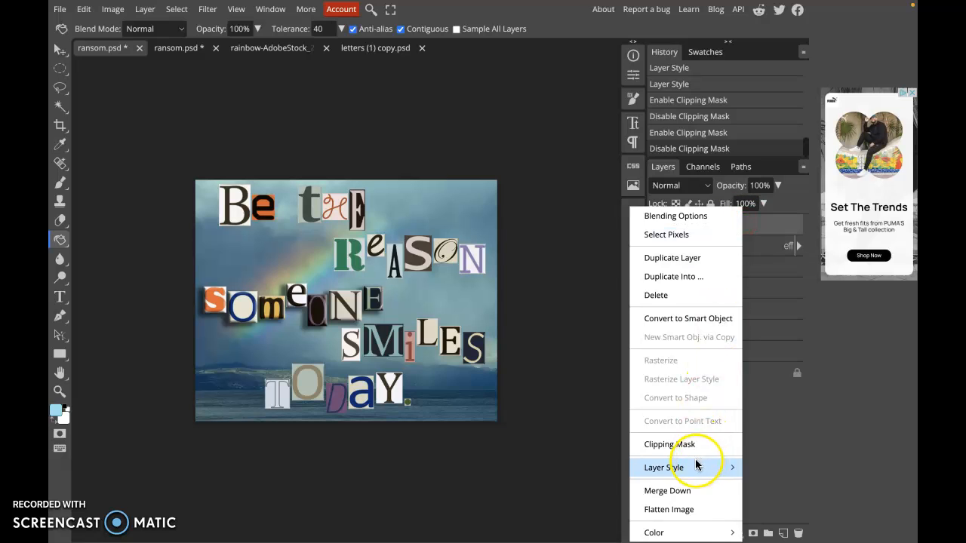
mouse_move(697, 467)
left_click(751, 486)
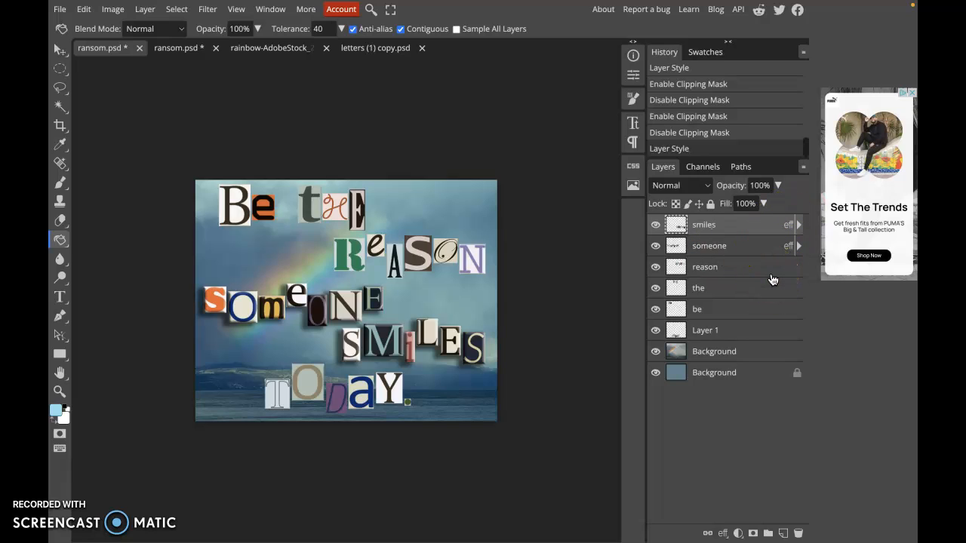
Undo the pasted style, the clipping mask changes and the layer style on the "someone" layer.
key("ctrl+z")
key("ctrl+z")
key("ctrl+z")
key("ctrl+z")
key("ctrl+z")
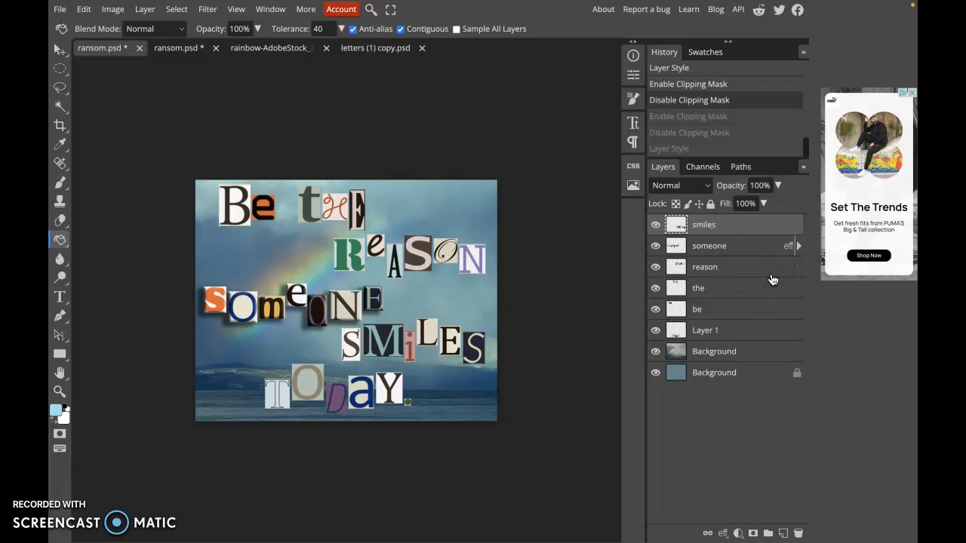
key("ctrl+z")
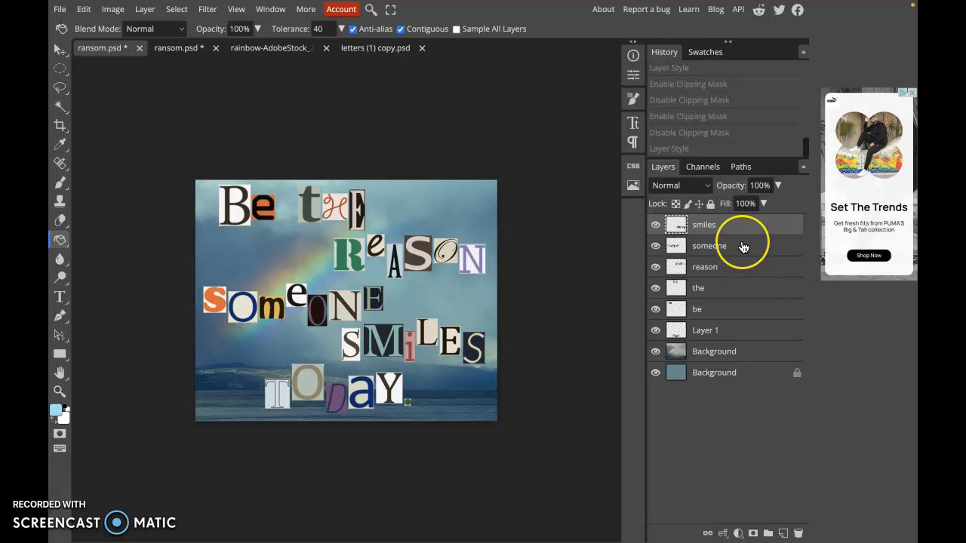
Select all the lettering layers from "smiles" down to "Layer 1" and merge them into one layer.
left_click(743, 247, "shift")
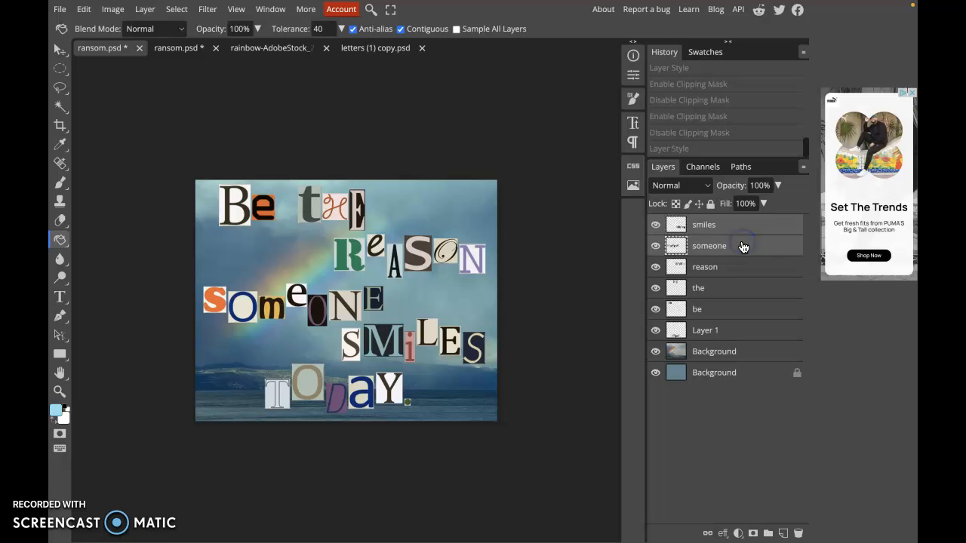
left_click(741, 276, "shift")
left_click(738, 287, "shift")
left_click(733, 310, "shift")
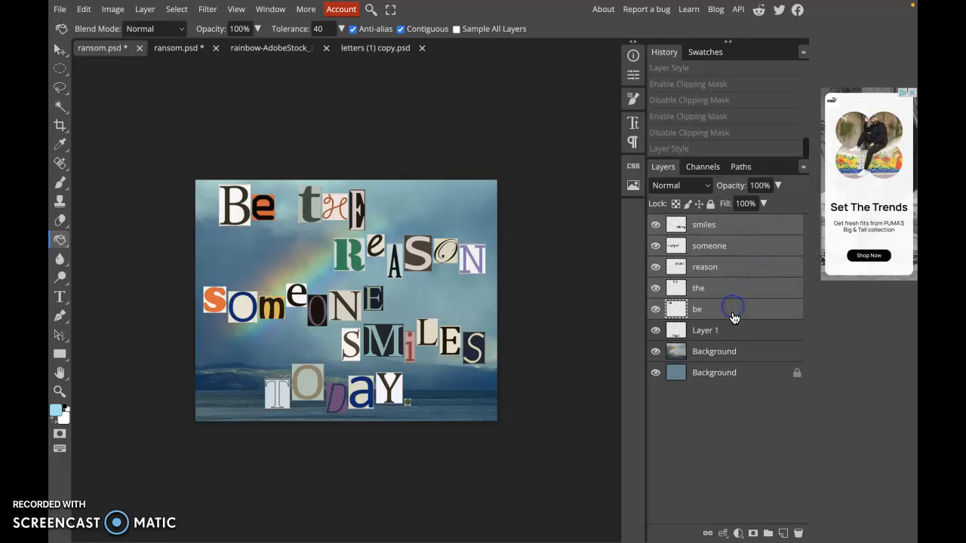
left_click(733, 335, "shift")
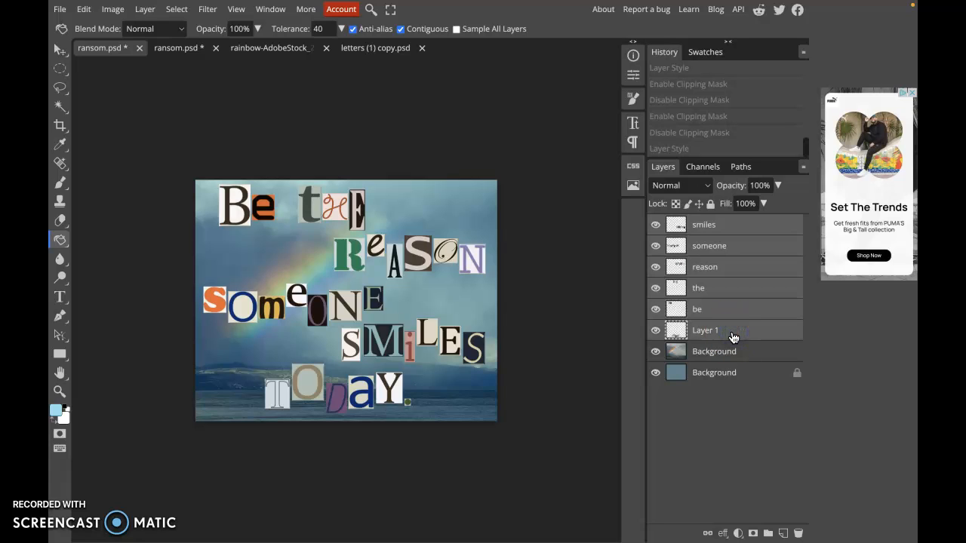
key("ctrl+e")
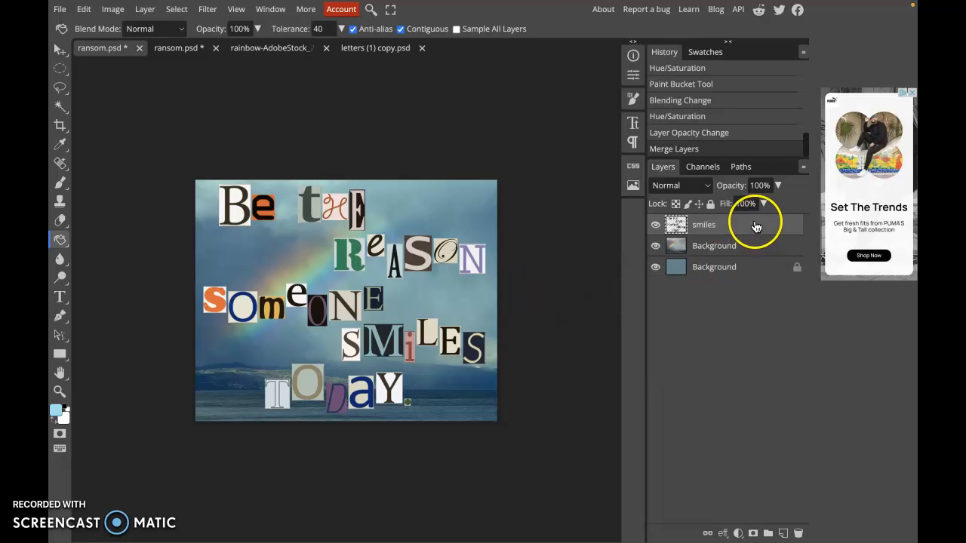
Give the merged "smiles" lettering layer an Inner Bevel effect with Size 29 px and Soften 1 px.
double_click(753, 223)
left_click(513, 135)
left_click(573, 135)
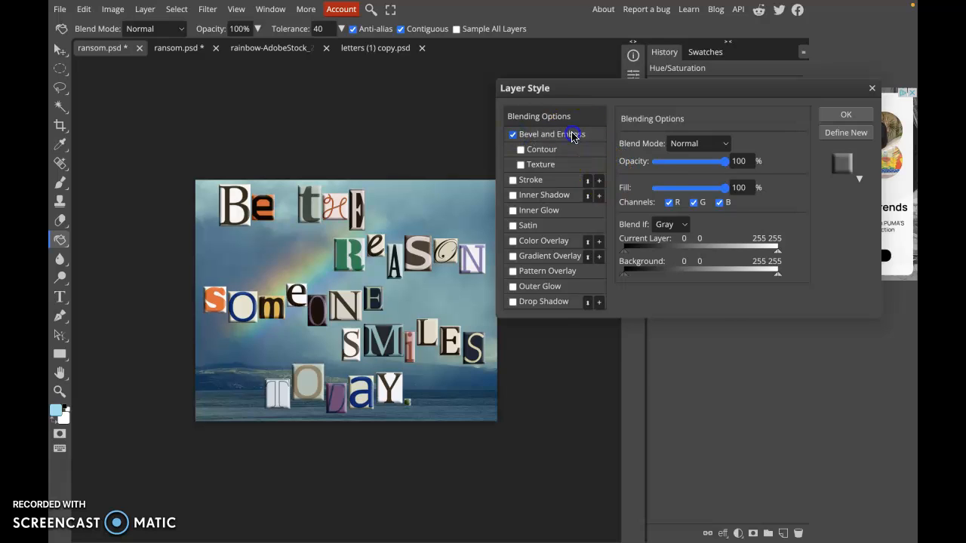
left_click_drag(668, 197, 661, 214)
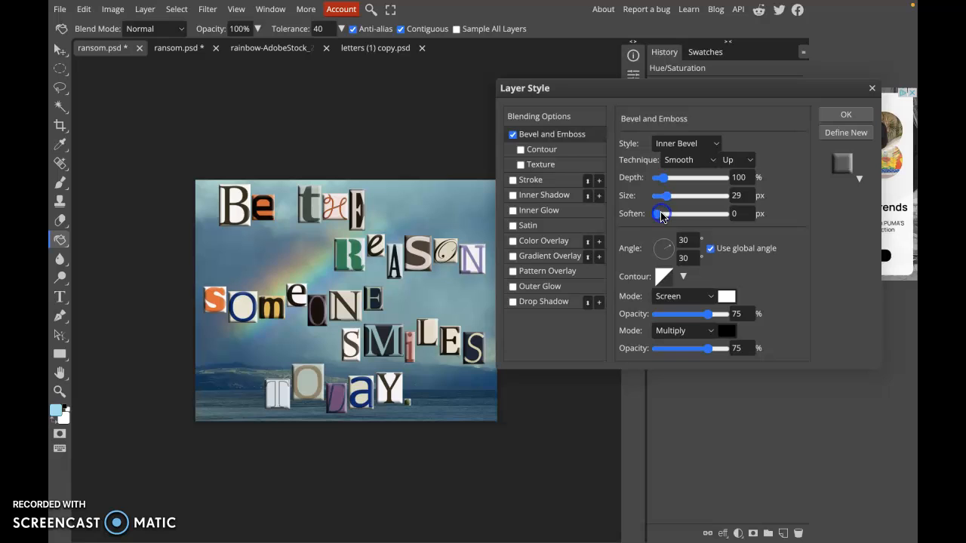
left_click(661, 215)
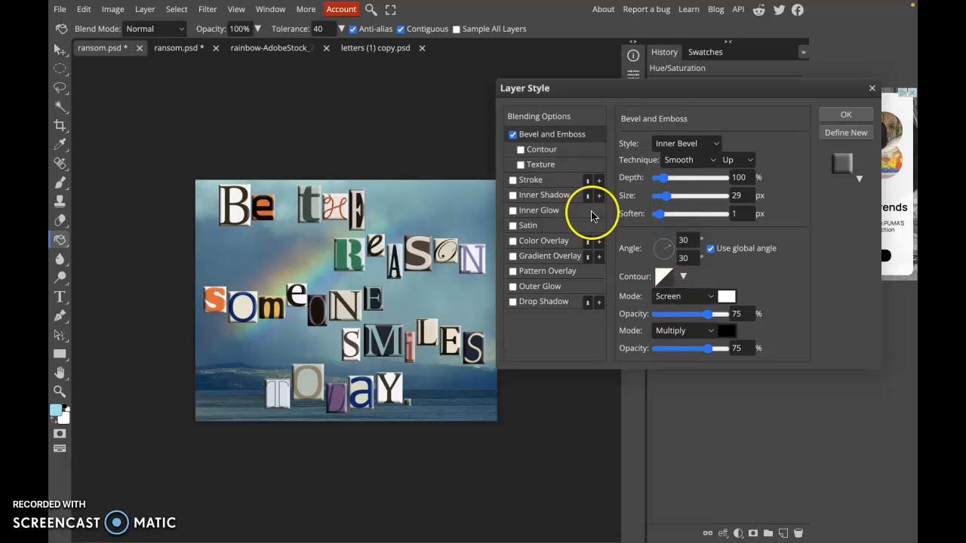
Try a 1 px outside Stroke effect on the merged lettering and turn it back off.
left_click(512, 180)
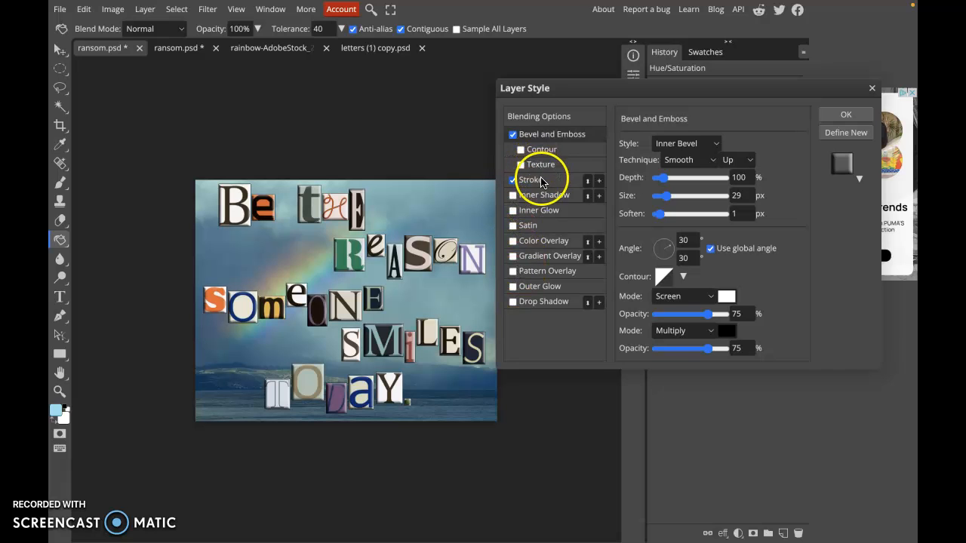
left_click(545, 181)
left_click(661, 147)
mouse_move(665, 148)
left_mouse_down()
mouse_move(673, 145)
mouse_move(642, 145)
mouse_move(712, 144)
mouse_move(832, 83)
mouse_move(608, 172)
left_mouse_up()
left_click(513, 180)
Enable a Drop Shadow on the merged lettering, comparing it off and on and briefly trying an Outer Glow.
left_click(512, 302)
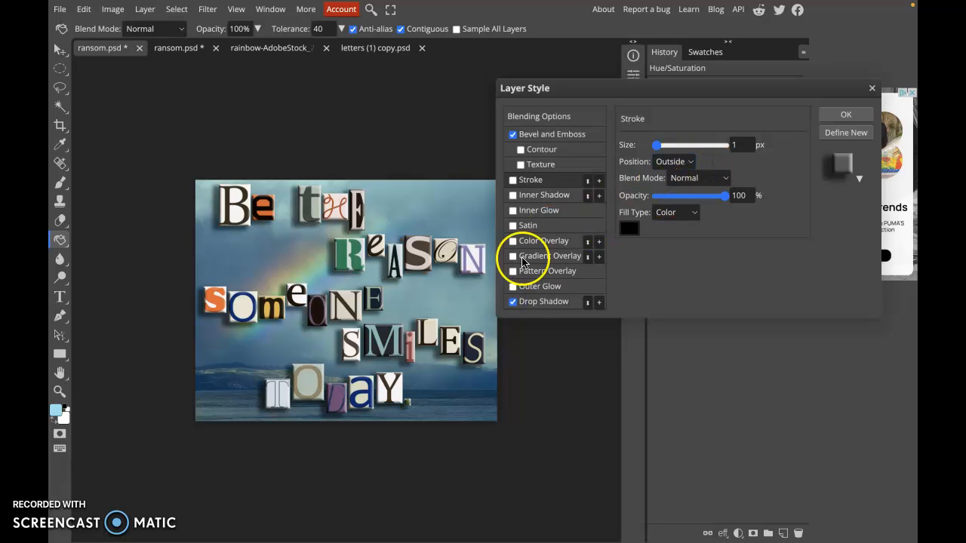
left_click(536, 301)
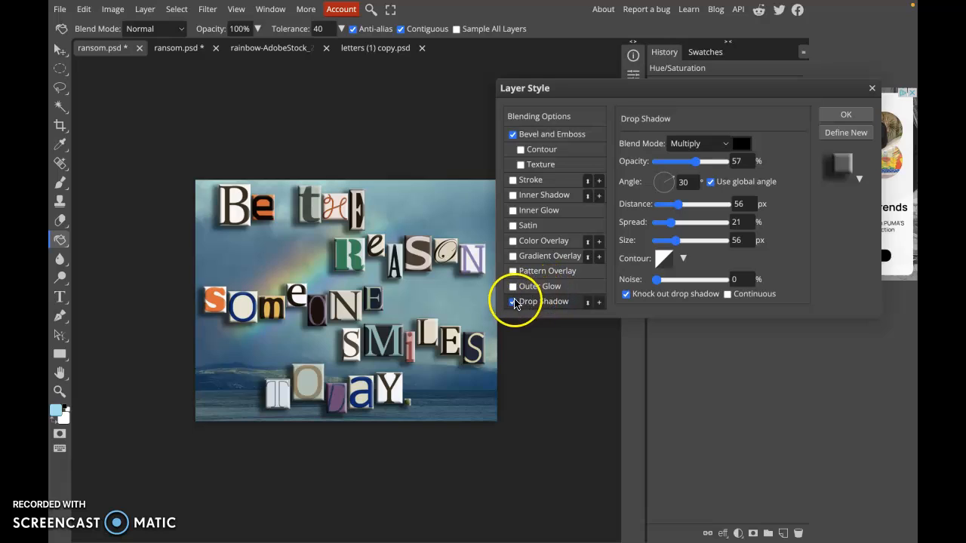
left_click(513, 303)
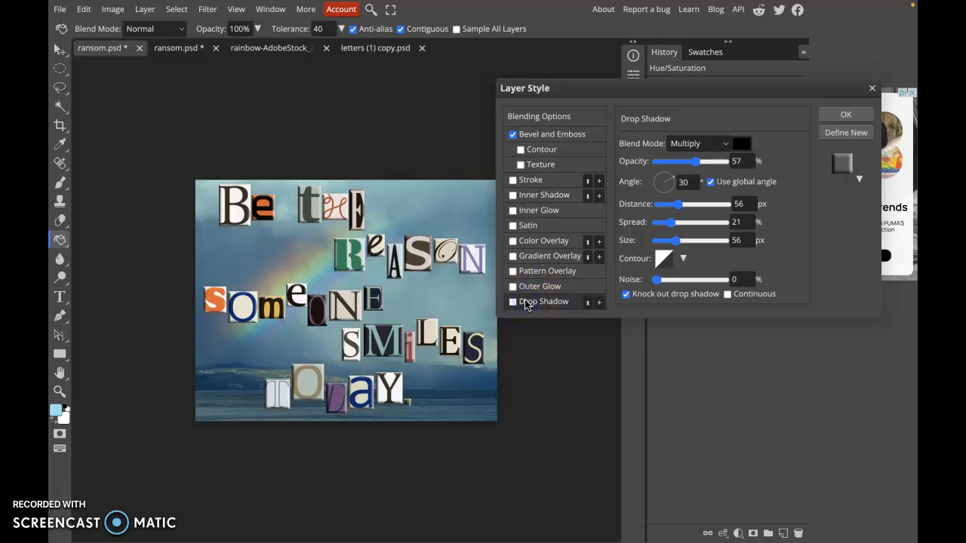
left_click(514, 302)
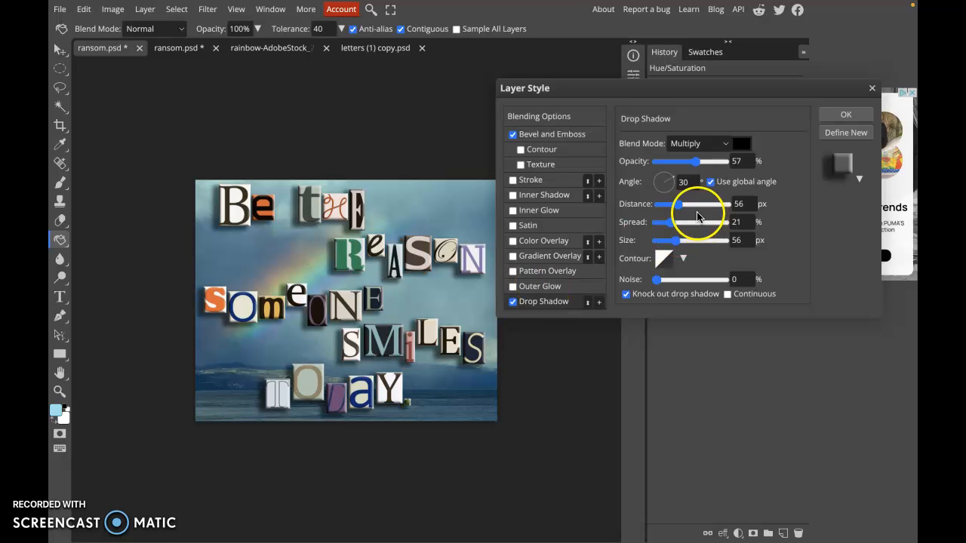
left_click(558, 288)
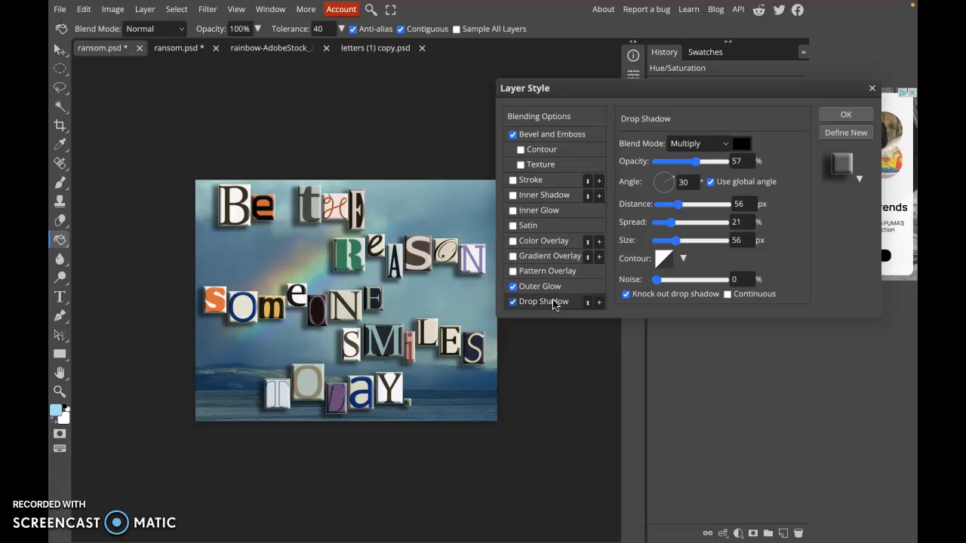
left_click(514, 288)
Set the Drop Shadow to Opacity 41%, Spread 8% and Size 51 px, and apply the layer style.
left_click(682, 163)
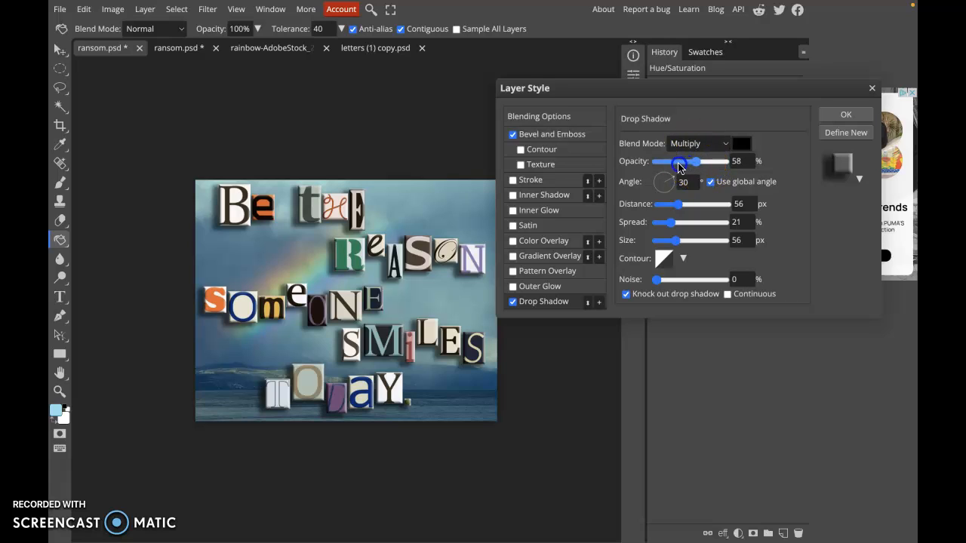
left_click_drag(679, 166, 687, 164)
left_click(670, 224)
left_click_drag(669, 227, 674, 245)
left_click(666, 241)
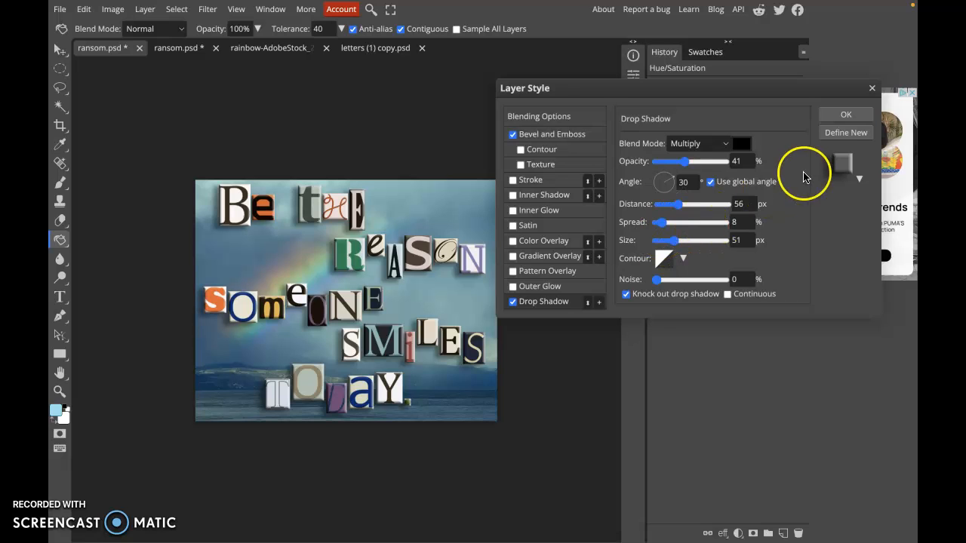
left_click(842, 114)
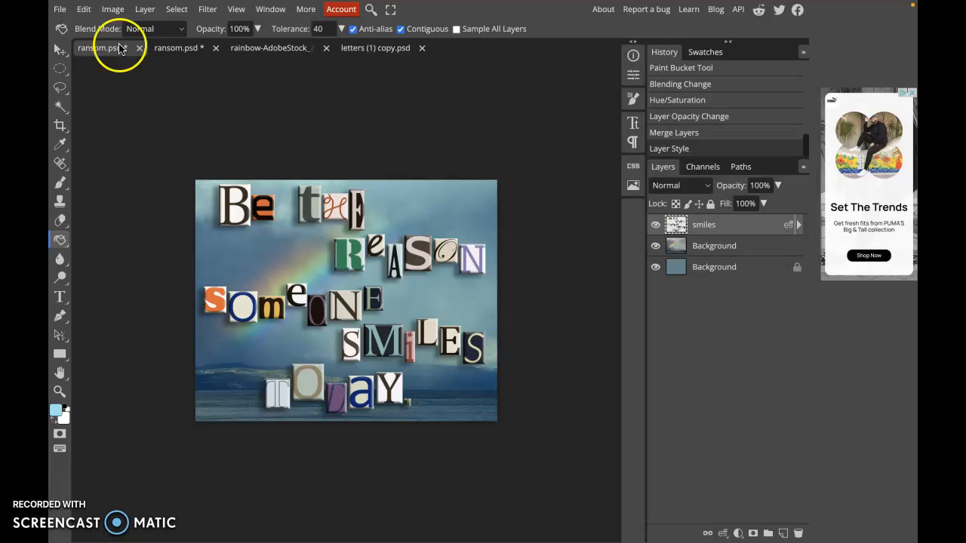
Open the list of export formats for the finished design.
mouse_move(68, 8)
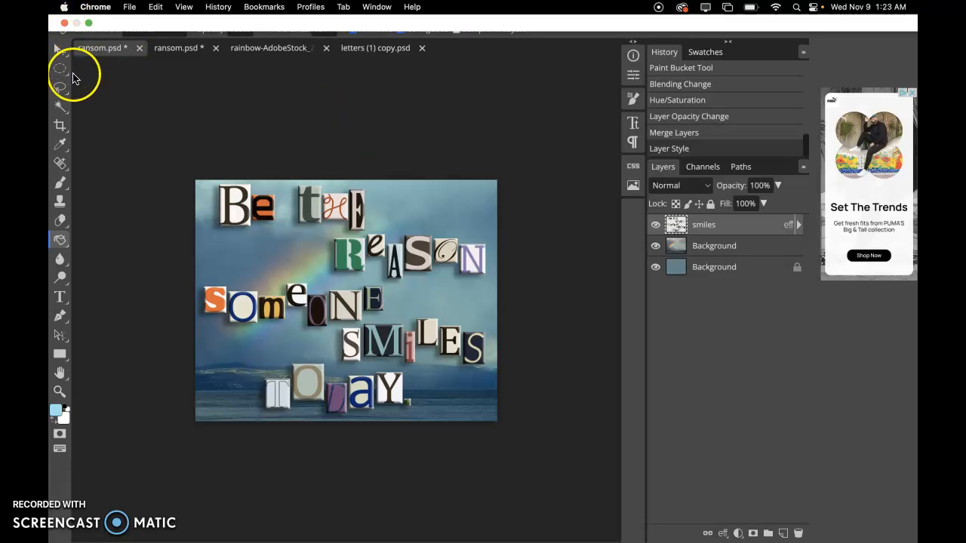
left_click(59, 10)
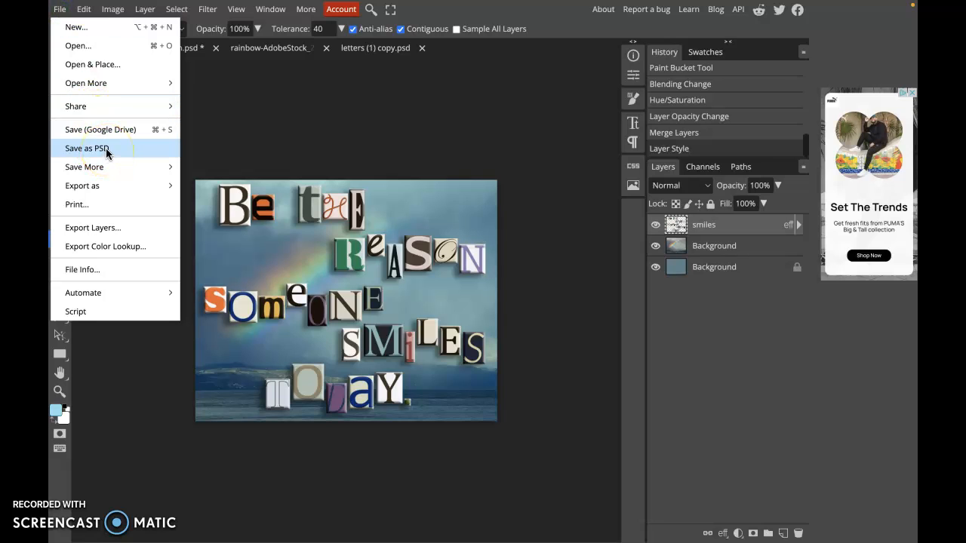
mouse_move(106, 185)
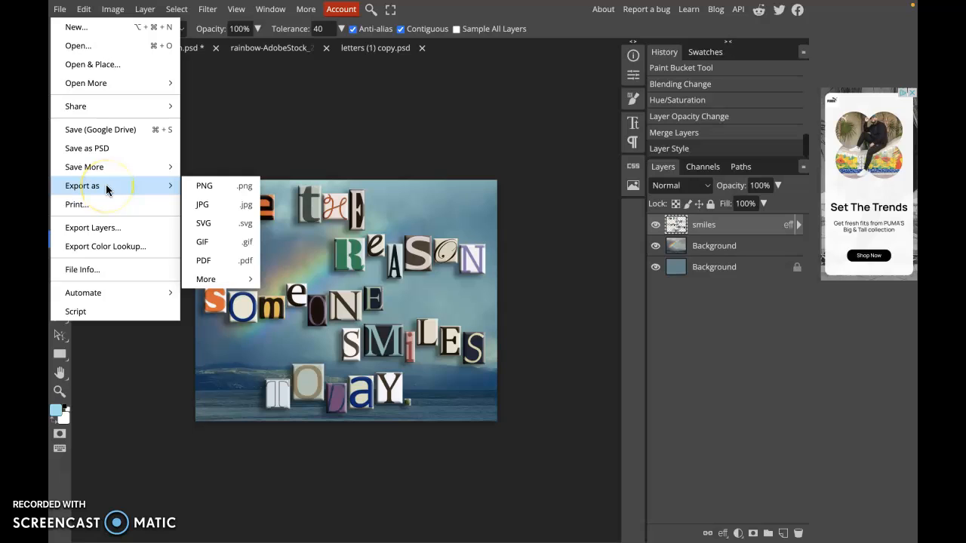